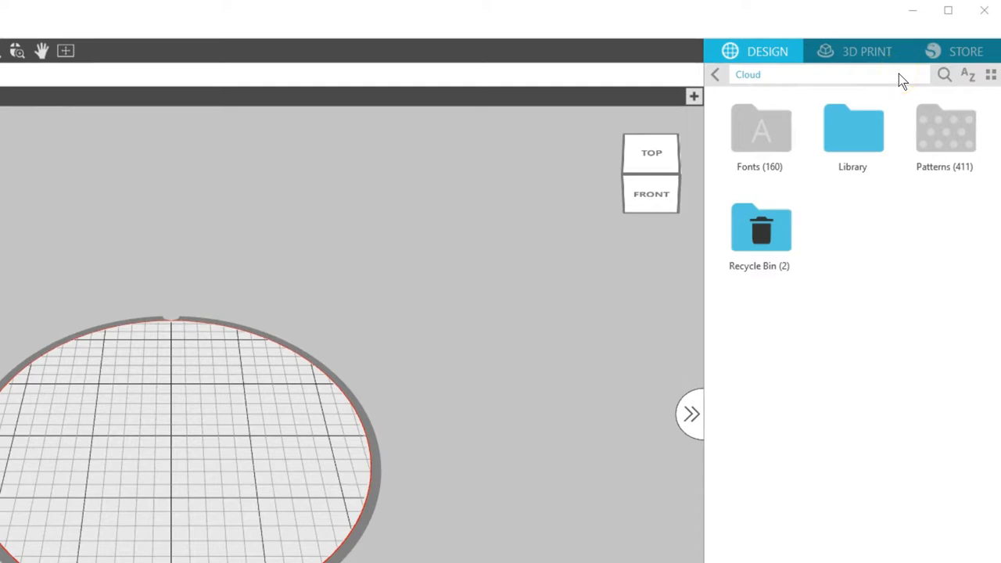
Browse the cloud Library folder, comparing its list and thumbnail views, and open the 3D designs folder
{"action": "left_click", "coordinate": [869, 134]}
{"action": "double_click", "coordinate": [868, 133]}
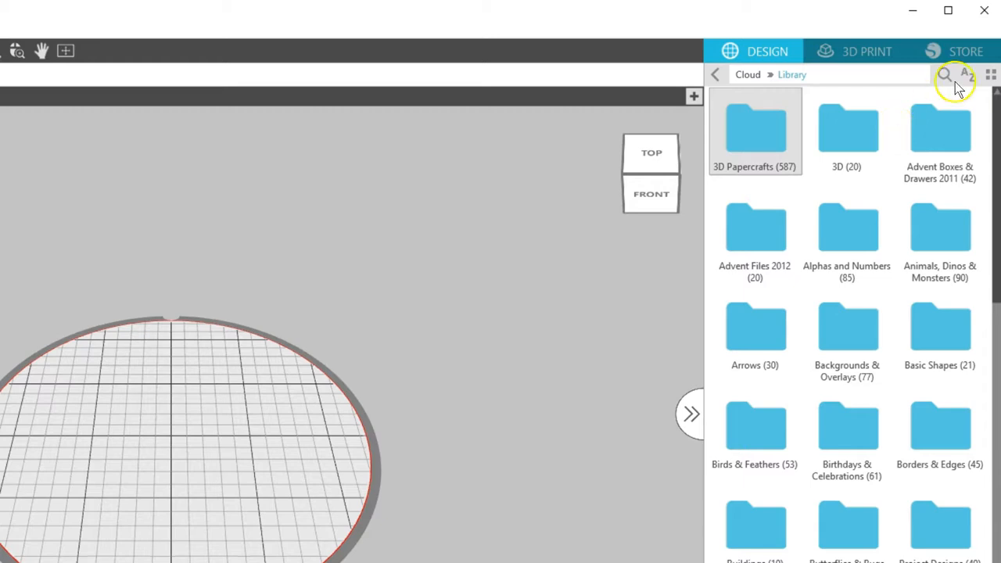
{"action": "left_click", "coordinate": [990, 75]}
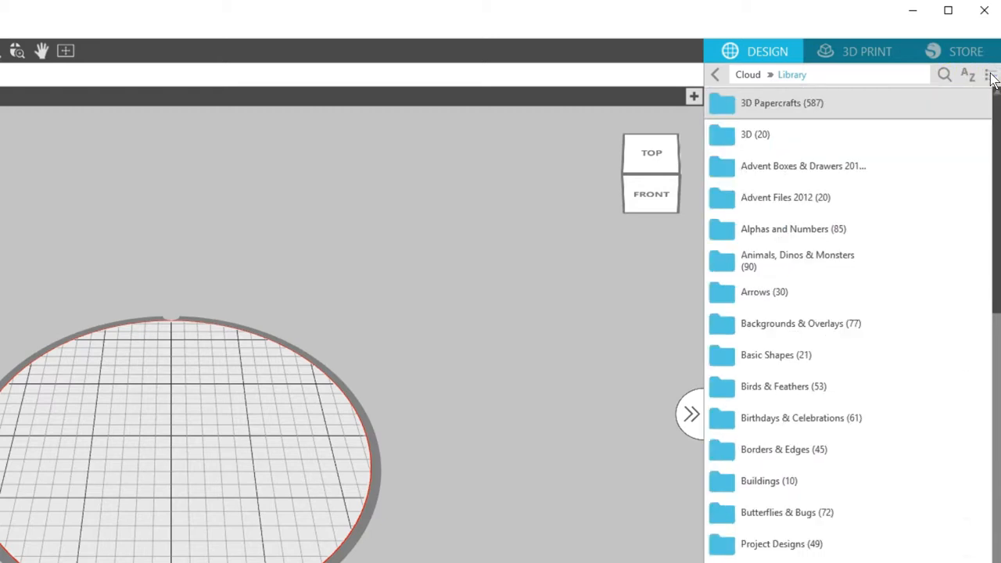
{"action": "left_click", "coordinate": [989, 75]}
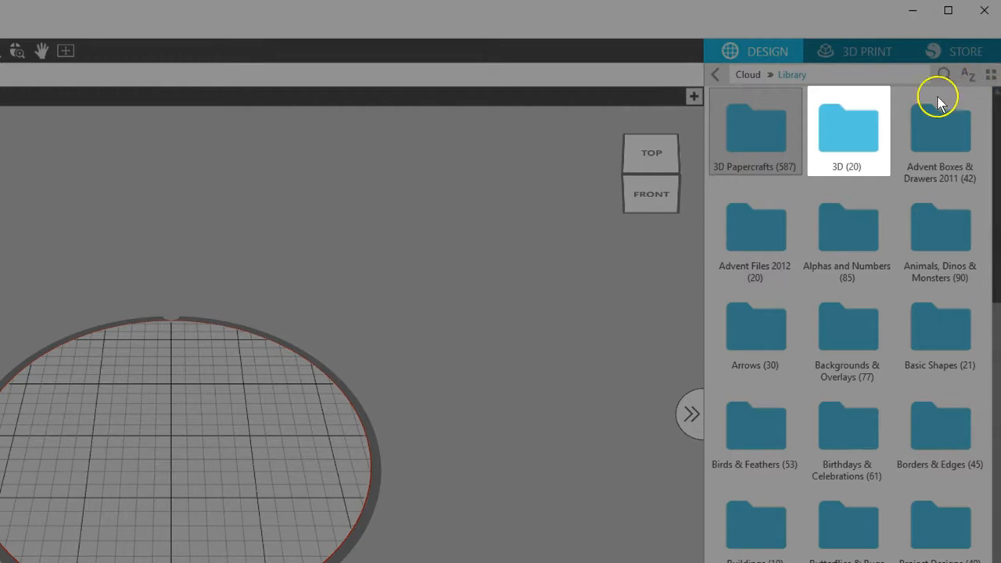
{"action": "left_click", "coordinate": [857, 138]}
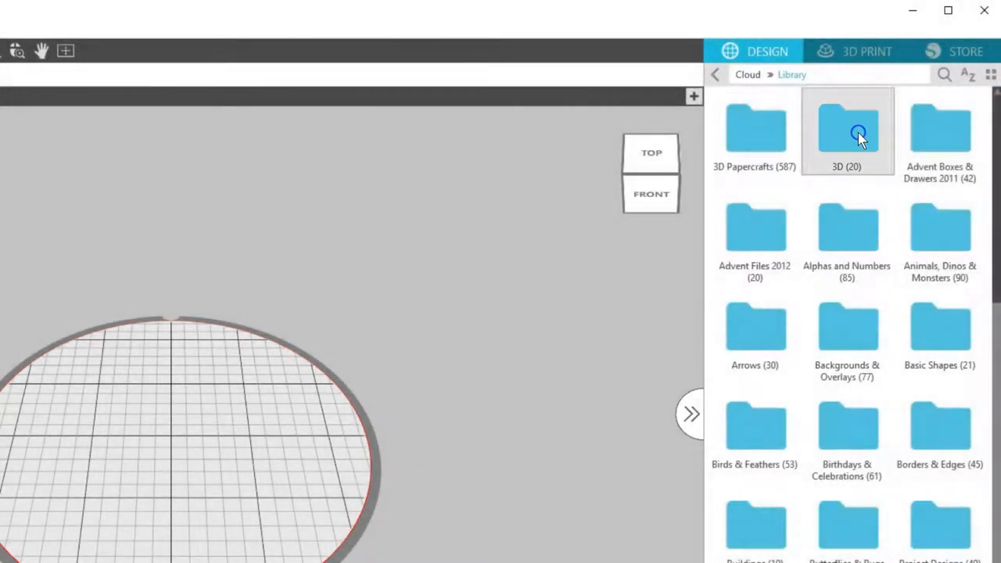
{"action": "left_click", "coordinate": [858, 138]}
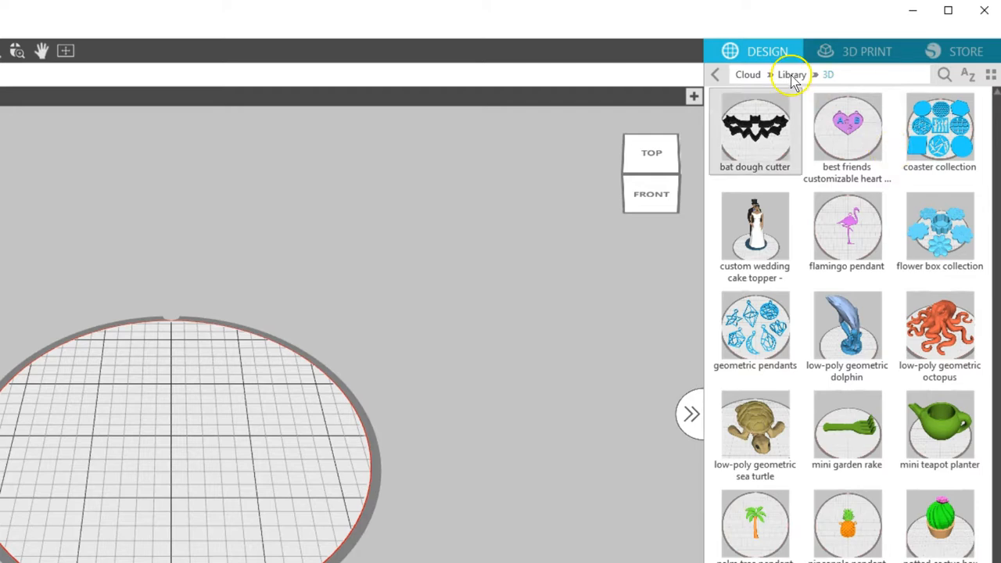
Return to the Library folders and open the Alta designs inside the Free with Machine folder
{"action": "left_click", "coordinate": [714, 74]}
{"action": "left_click_drag", "start_coordinate": [997, 156], "coordinate": [997, 301]}
{"action": "left_click", "coordinate": [942, 468]}
{"action": "left_click", "coordinate": [764, 132]}
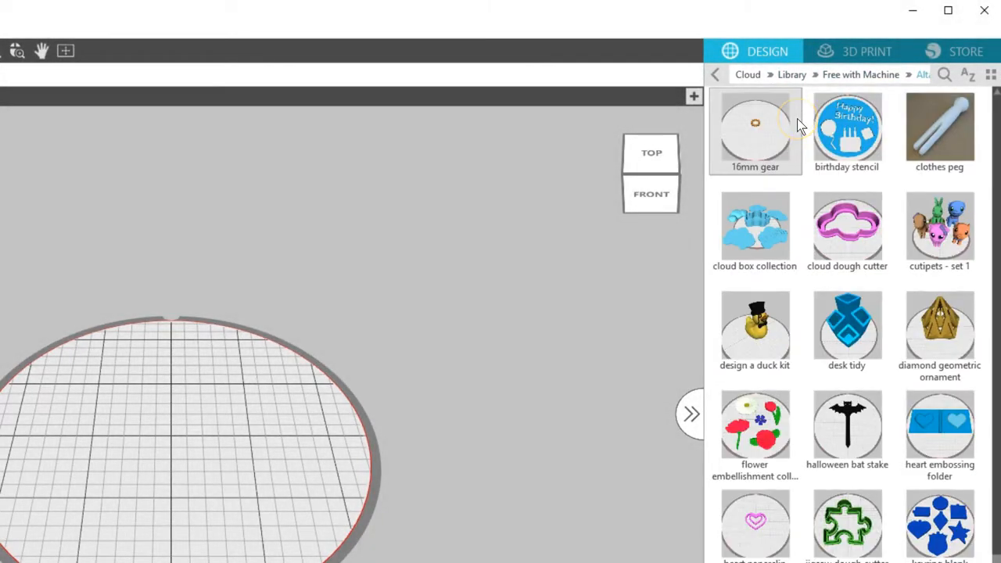
Go back to the Library and open the Flowers folder to look through its designs
{"action": "left_click", "coordinate": [792, 76]}
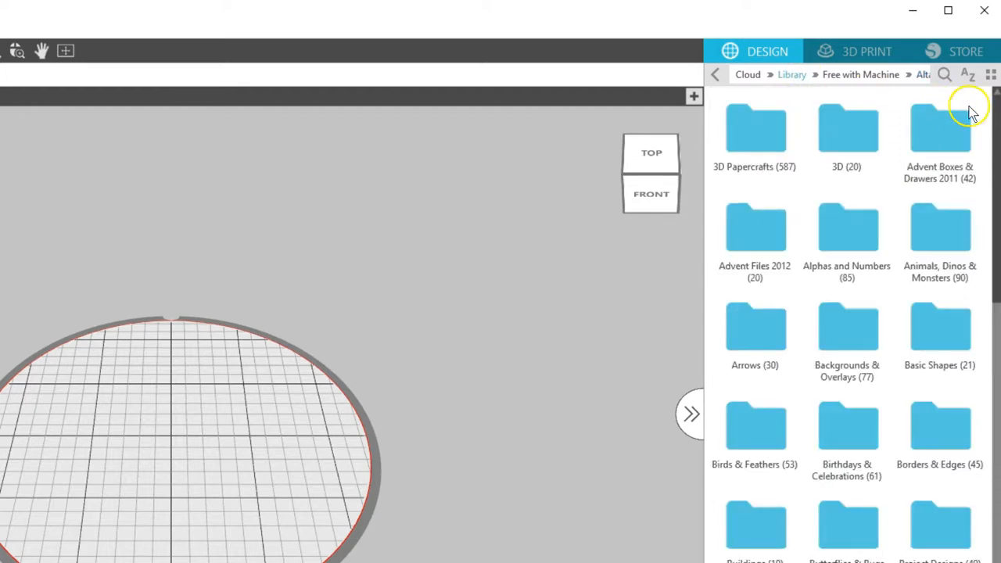
{"action": "left_click_drag", "start_coordinate": [994, 101], "coordinate": [997, 225]}
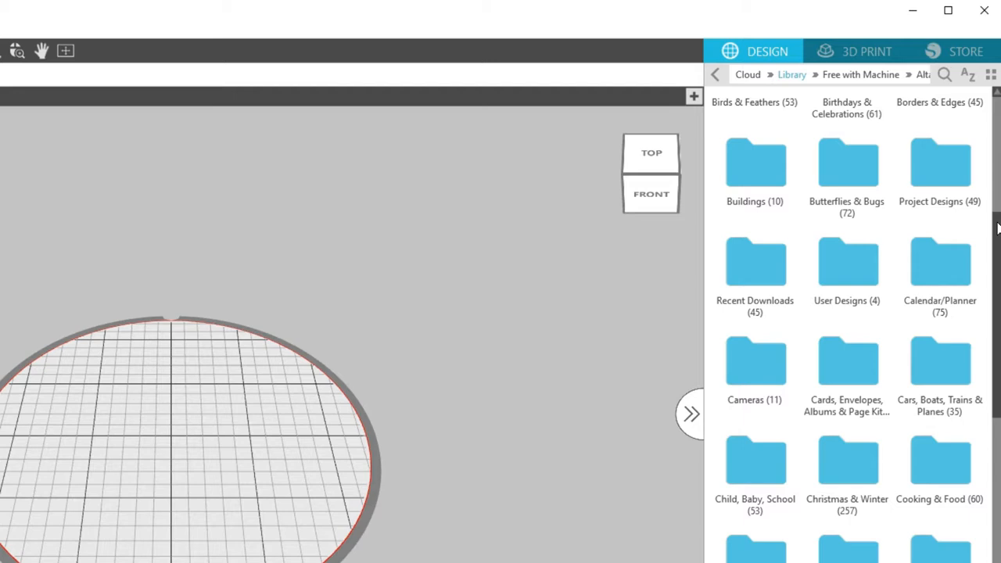
{"action": "left_click", "coordinate": [860, 549]}
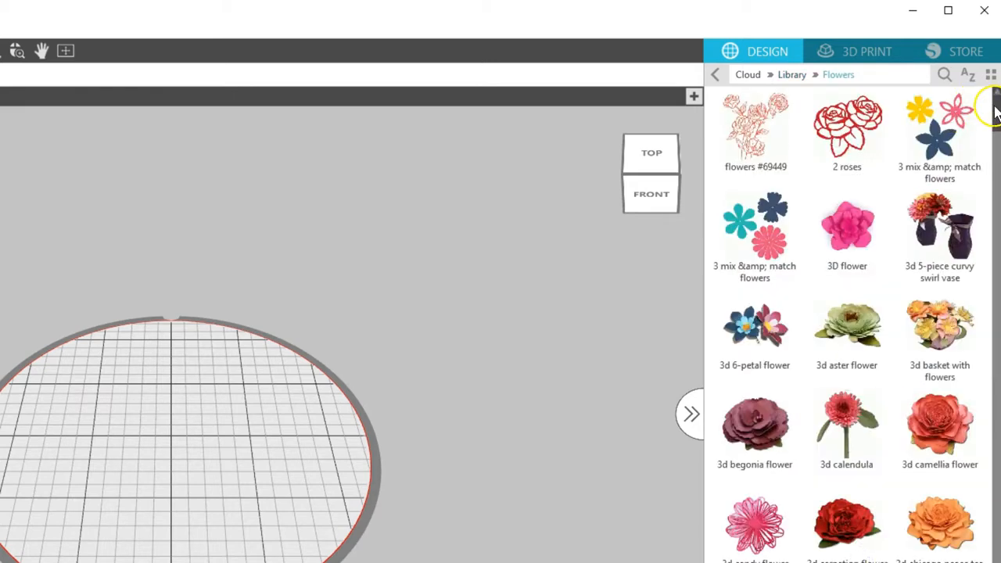
{"action": "scroll", "coordinate": [993, 101], "scroll_direction": "down", "scroll_amount": 15}
{"action": "scroll", "coordinate": [990, 196], "scroll_direction": "down", "scroll_amount": 10}
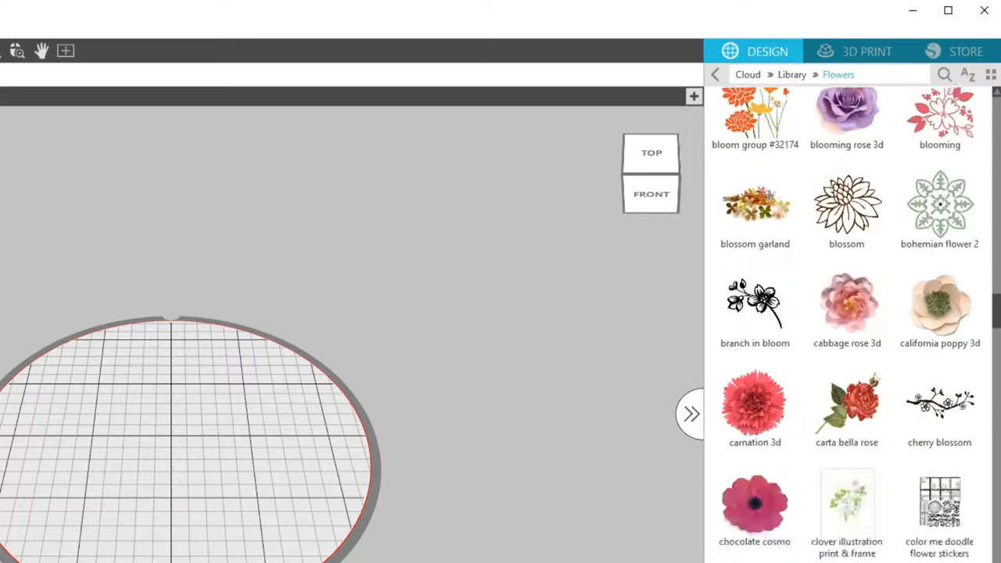
Find the black many-petalled flower outline in the Flowers folder and import it as an Extrusion
{"action": "left_click", "coordinate": [943, 74]}
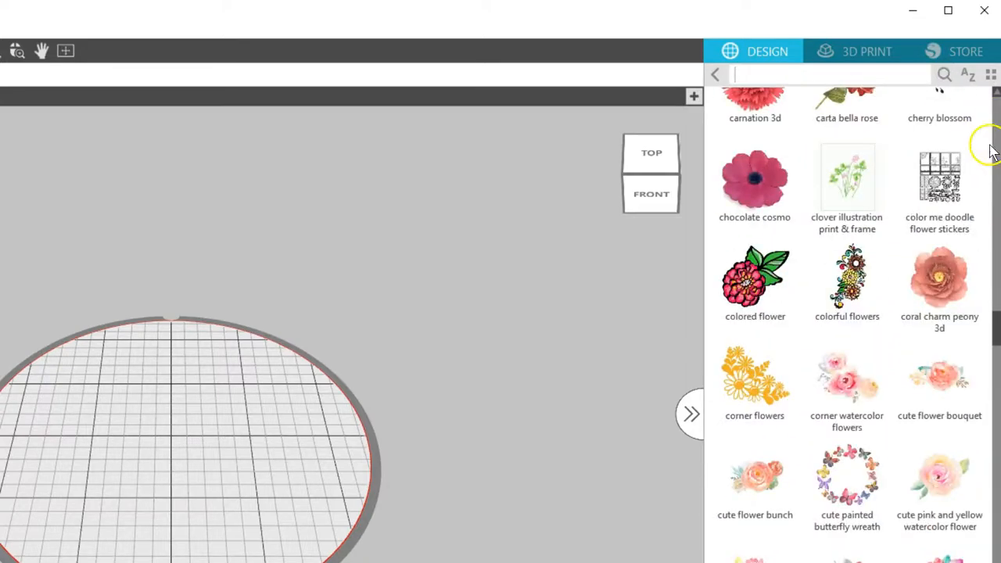
{"action": "left_click_drag", "start_coordinate": [994, 323], "coordinate": [996, 459]}
{"action": "double_click", "coordinate": [760, 377]}
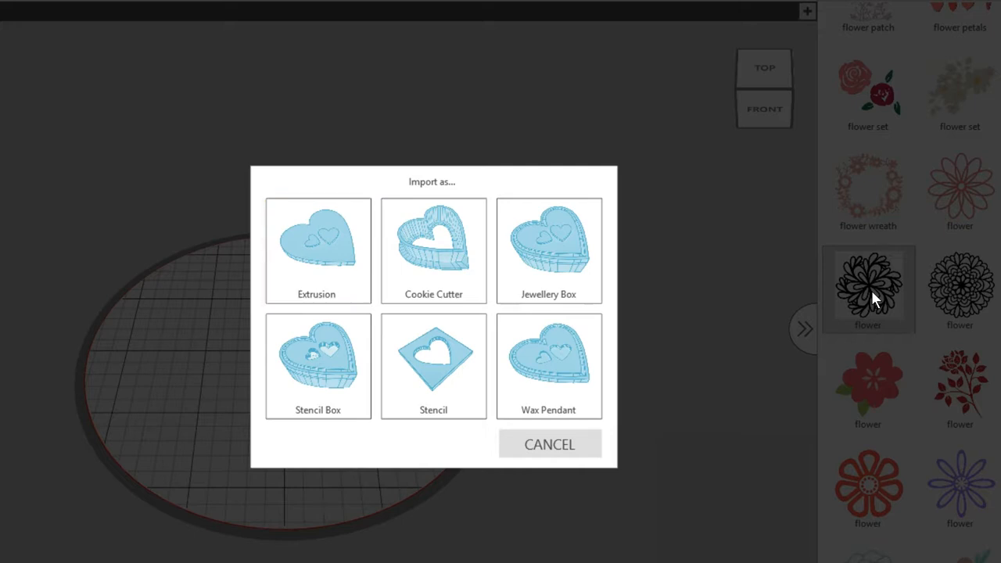
{"action": "left_click", "coordinate": [358, 292]}
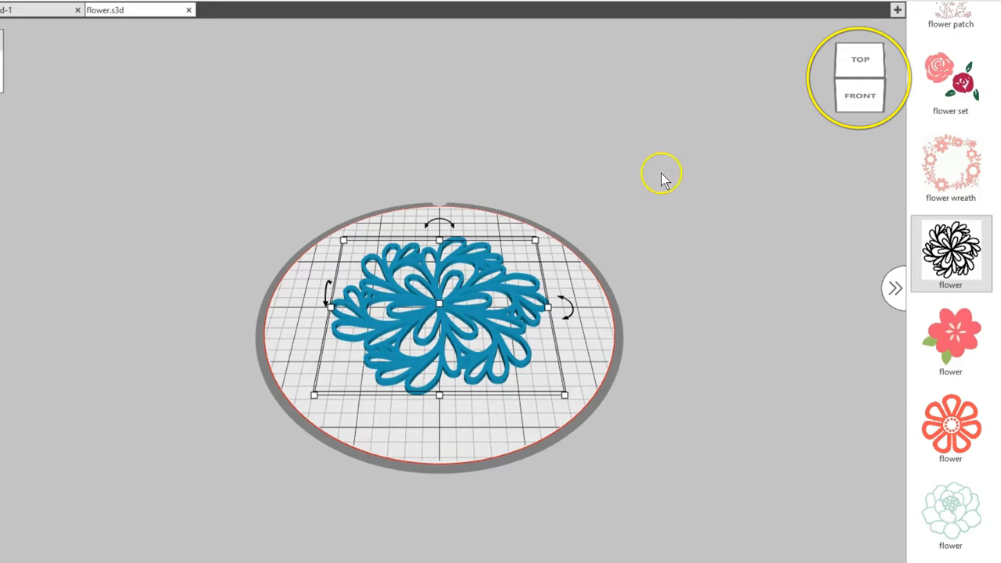
Inspect the extruded flower from the front, right and underneath, finishing with an angled view of the build plate
{"action": "mouse_move", "coordinate": [856, 64]}
{"action": "left_mouse_down"}
{"action": "mouse_move", "coordinate": [876, 51]}
{"action": "mouse_move", "coordinate": [879, 65]}
{"action": "mouse_move", "coordinate": [865, 71]}
{"action": "left_mouse_up"}
{"action": "right_click_drag", "start_coordinate": [681, 158], "coordinate": [664, 133]}
{"action": "left_click", "coordinate": [864, 100]}
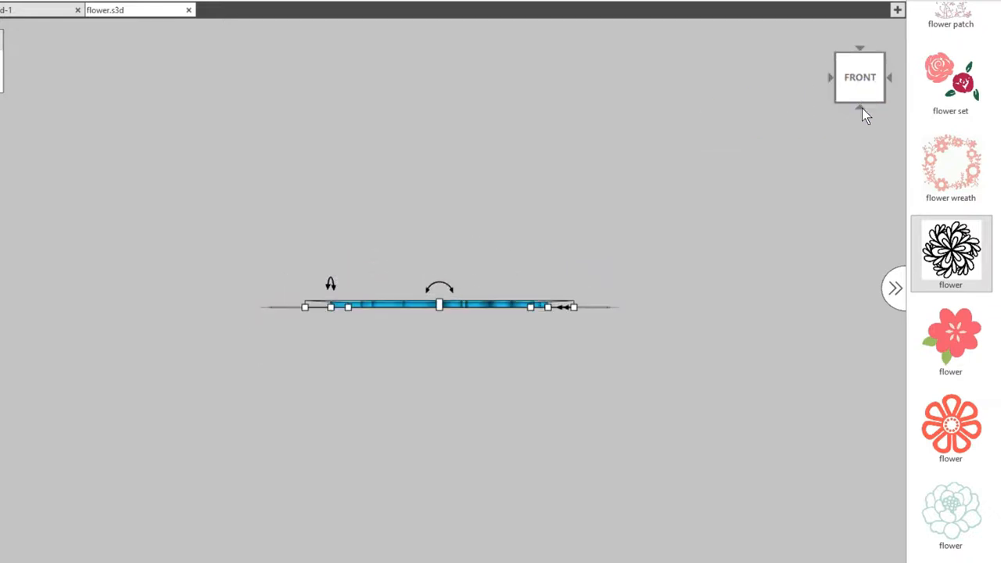
{"action": "left_click", "coordinate": [861, 108]}
{"action": "left_click", "coordinate": [830, 77]}
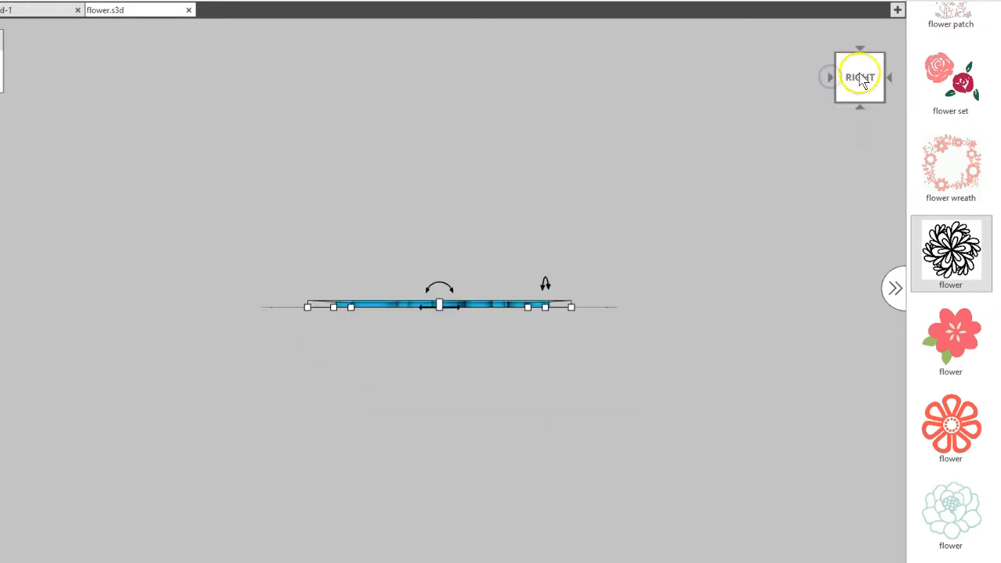
{"action": "left_click", "coordinate": [857, 94]}
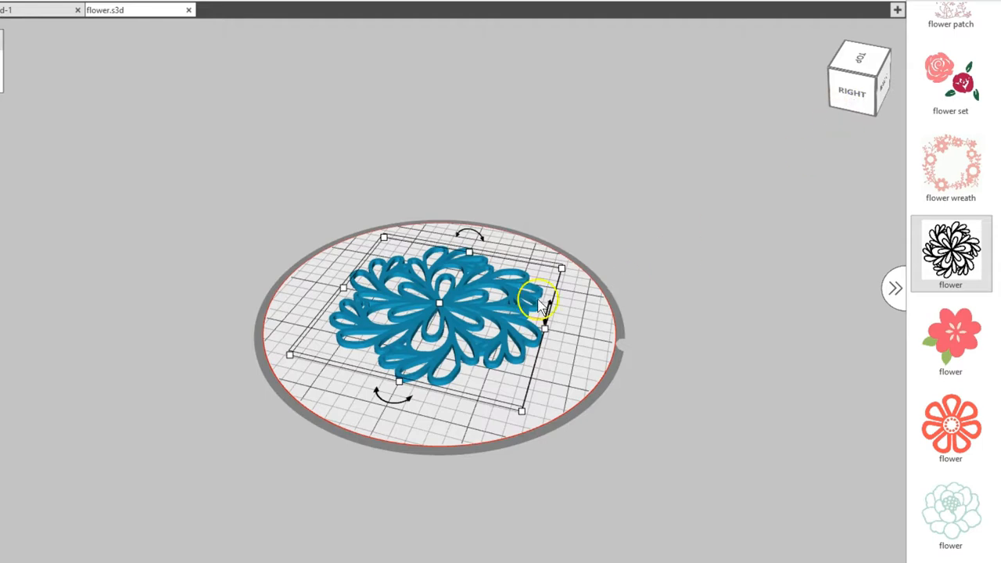
Try resizing, moving and rotating the extruded flower on the build plate with its selection handles
{"action": "mouse_move", "coordinate": [561, 268]}
{"action": "left_mouse_down"}
{"action": "mouse_move", "coordinate": [521, 285]}
{"action": "mouse_move", "coordinate": [557, 269]}
{"action": "left_mouse_up"}
{"action": "left_click_drag", "start_coordinate": [480, 314], "coordinate": [502, 309]}
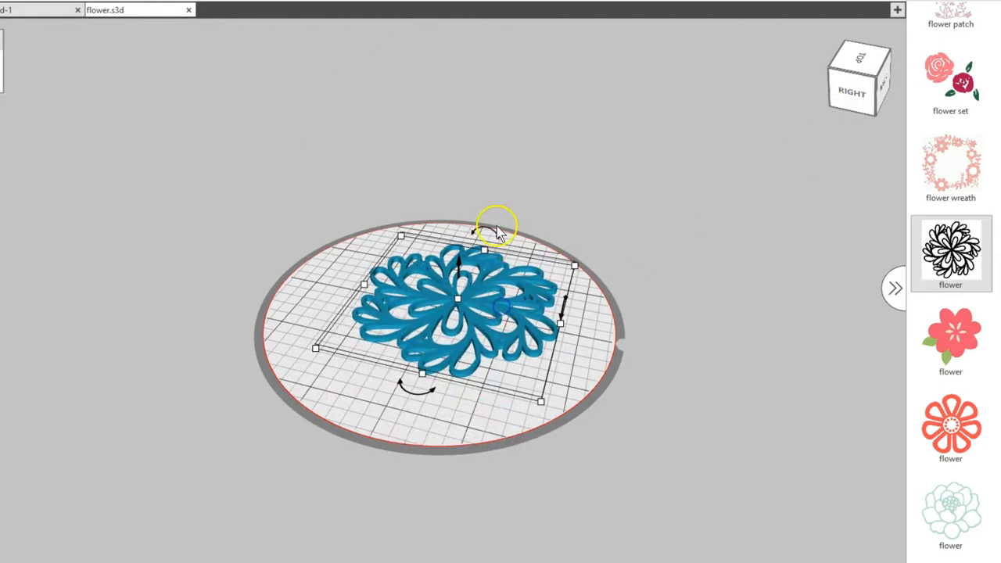
{"action": "left_click_drag", "start_coordinate": [434, 389], "coordinate": [311, 304]}
{"action": "left_click_drag", "start_coordinate": [459, 303], "coordinate": [460, 290]}
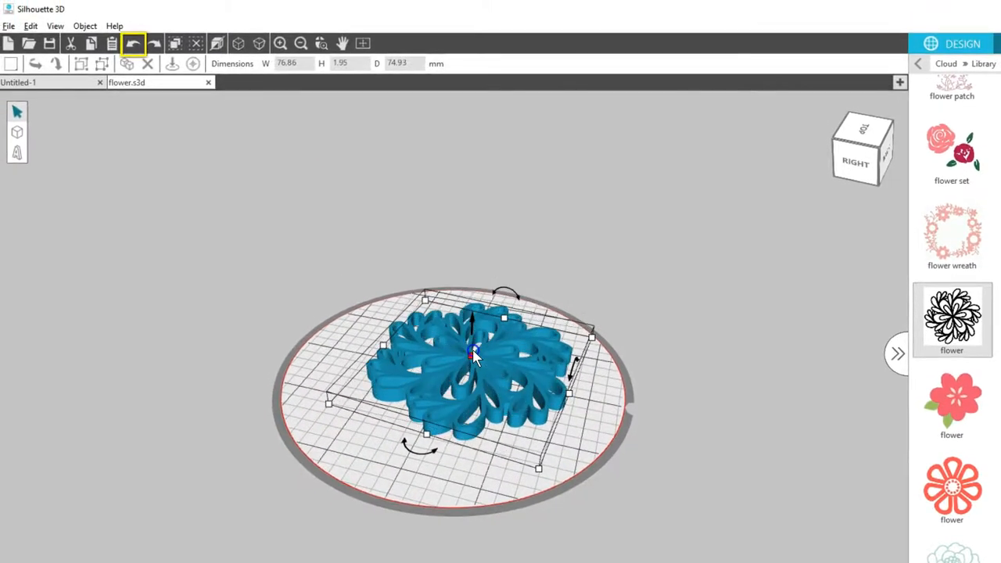
Undo the last transformations made to the extruded flower
{"action": "left_click", "coordinate": [133, 43]}
{"action": "left_click", "coordinate": [134, 43]}
{"action": "left_click", "coordinate": [133, 43]}
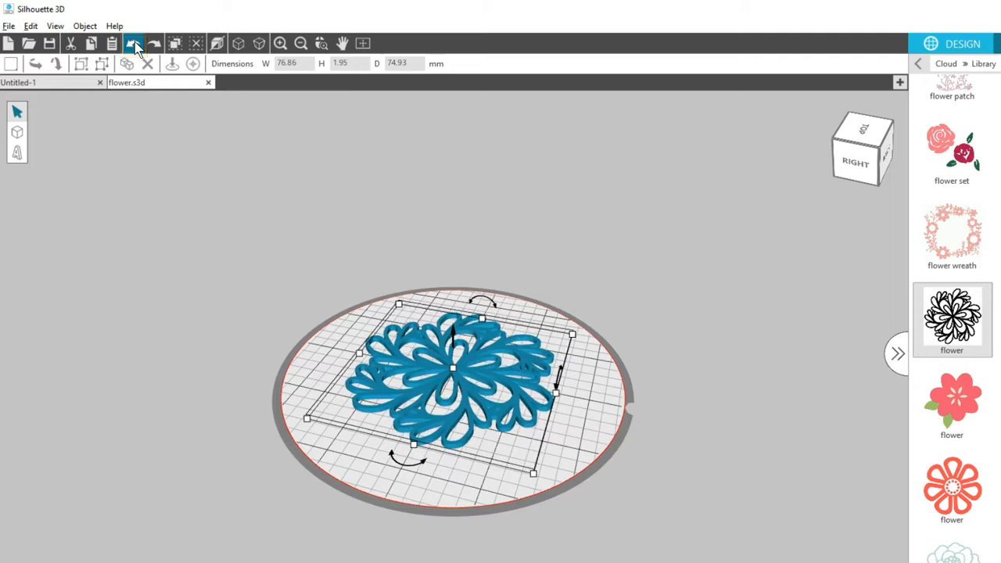
Examine the extruded flower up close by zooming in and out, including a zoom to a selected area
{"action": "scroll", "coordinate": [625, 338], "scroll_direction": "up", "scroll_amount": 1}
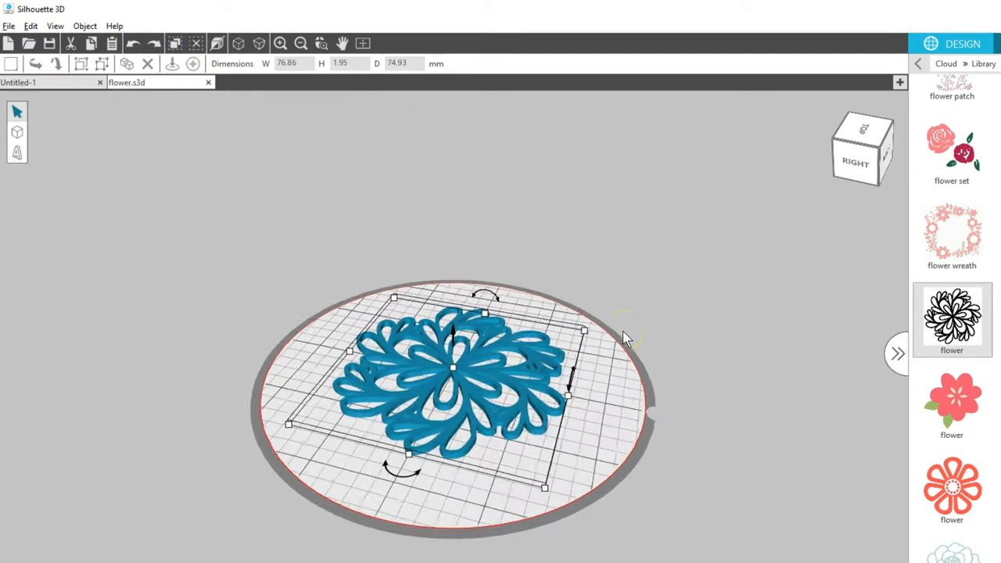
{"action": "scroll", "coordinate": [625, 337], "scroll_direction": "up", "scroll_amount": 3}
{"action": "scroll", "coordinate": [626, 338], "scroll_direction": "down", "scroll_amount": 4}
{"action": "scroll", "coordinate": [626, 338], "scroll_direction": "up", "scroll_amount": 2}
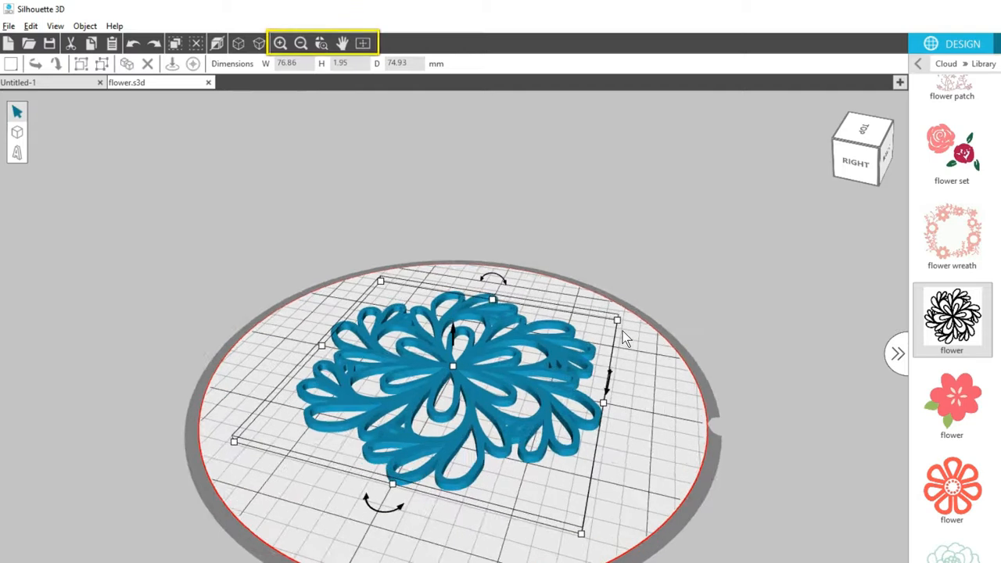
{"action": "left_click_drag", "start_coordinate": [320, 44], "coordinate": [297, 201]}
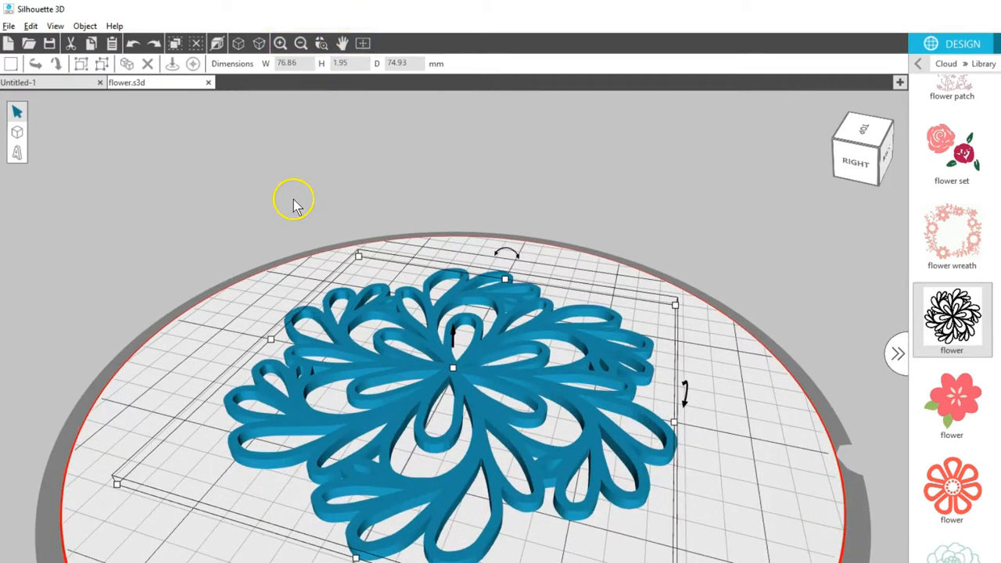
{"action": "scroll", "coordinate": [329, 273], "scroll_direction": "down", "scroll_amount": 2}
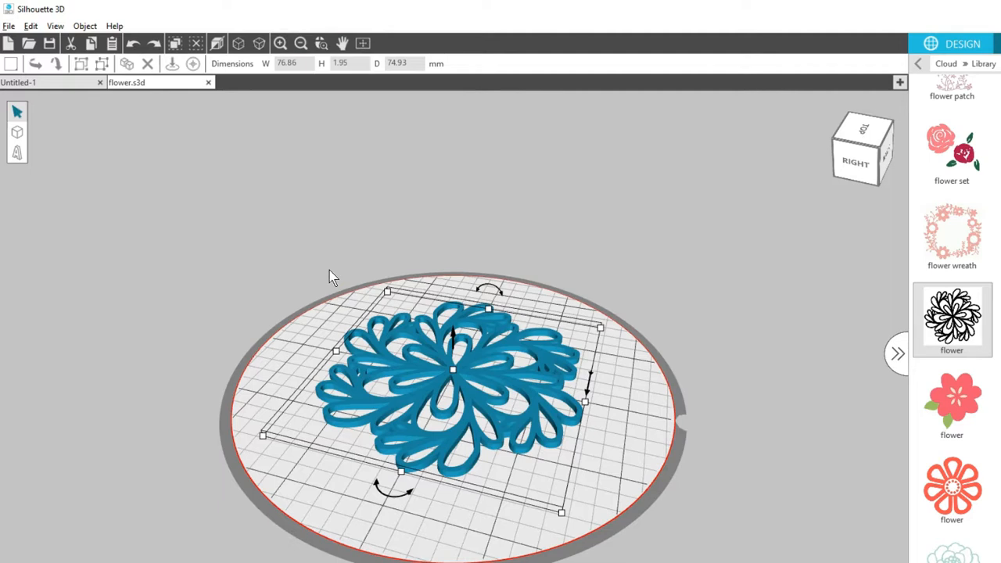
Import the same flower design again as a Cookie Cutter and view it from above
{"action": "left_click", "coordinate": [952, 316]}
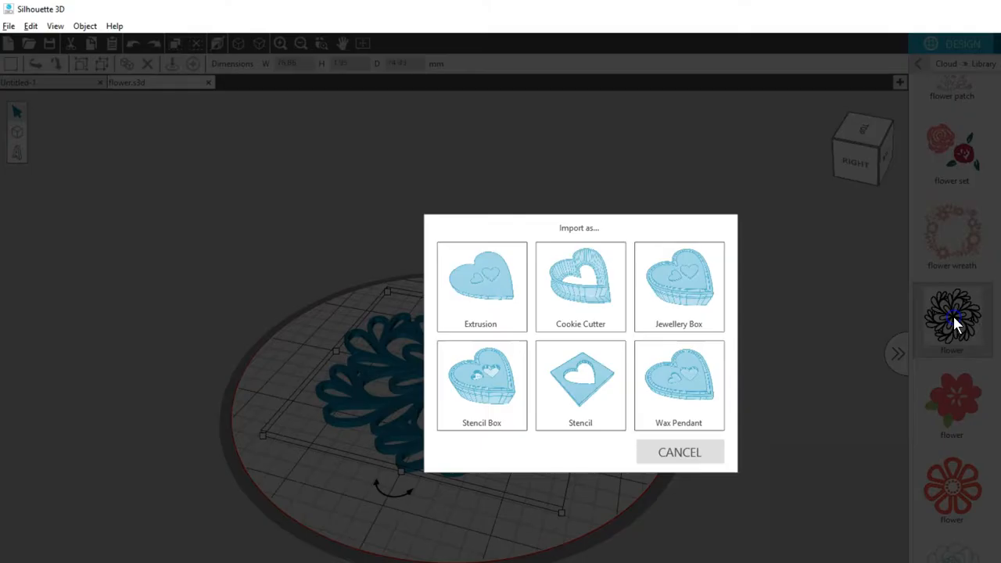
{"action": "left_click", "coordinate": [602, 305]}
{"action": "right_click_drag", "start_coordinate": [663, 288], "coordinate": [659, 321]}
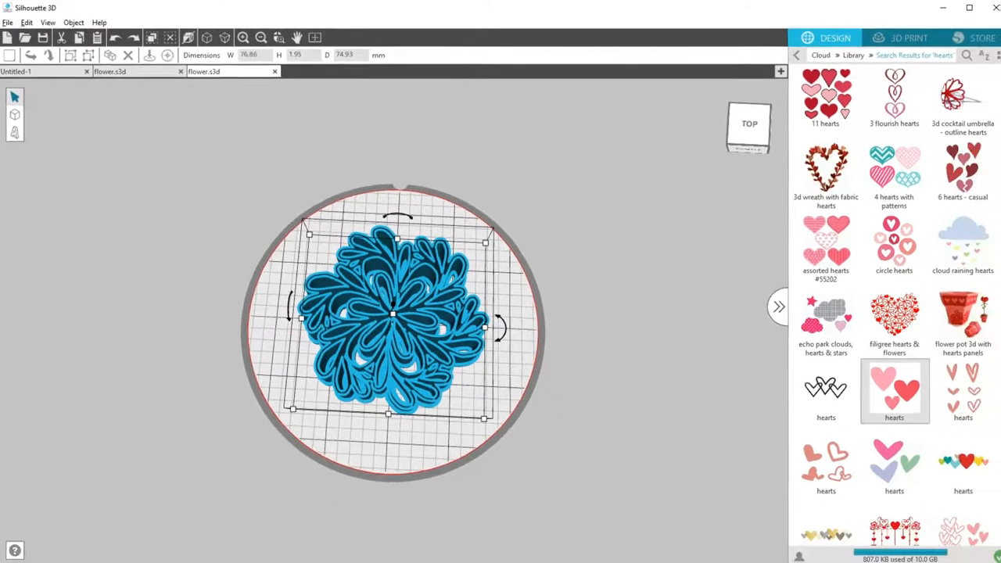
Search the Library for "hearts" and import the design with three pink hearts as a Cookie Cutter
{"action": "left_click", "coordinate": [851, 56]}
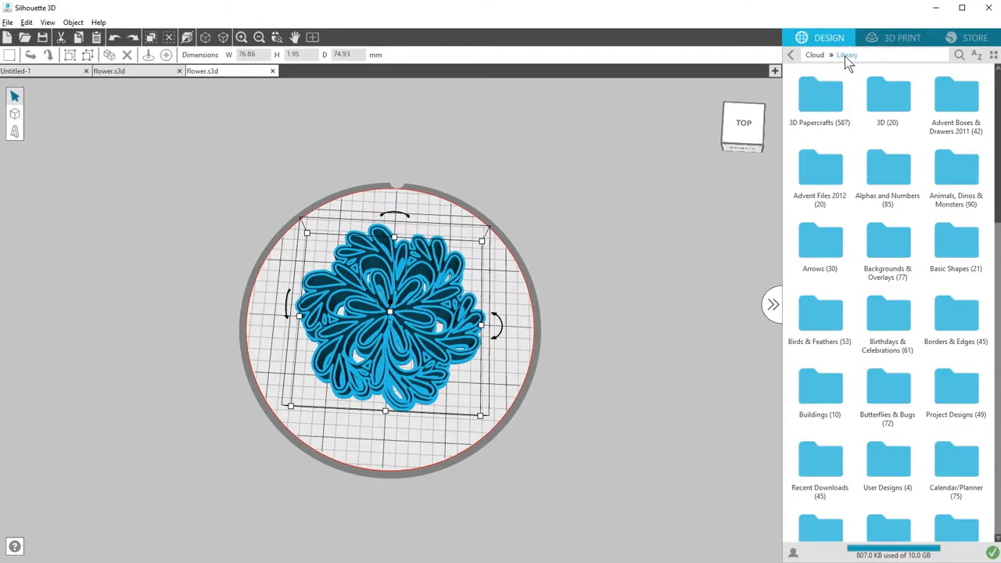
{"action": "left_click", "coordinate": [958, 55]}
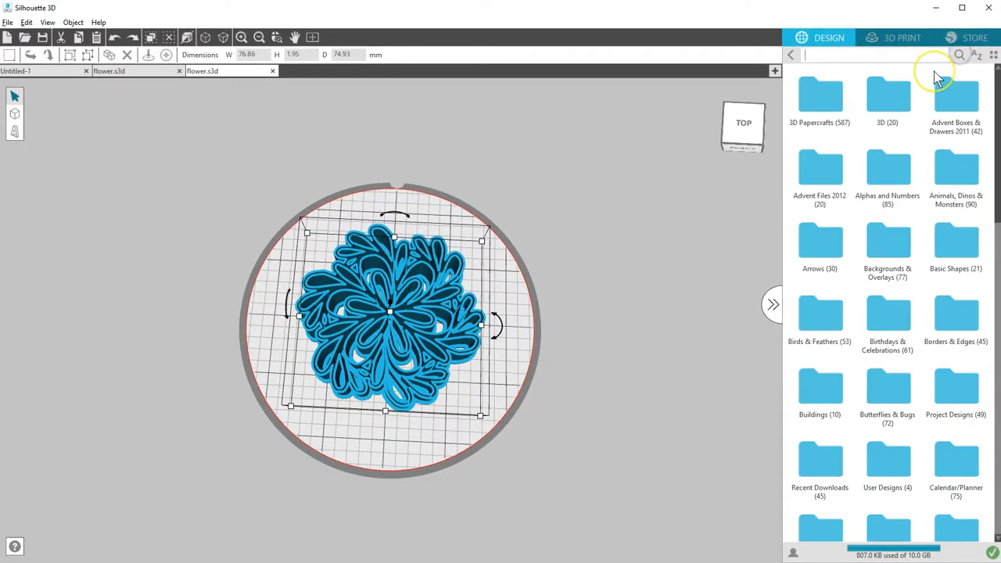
{"action": "type", "text": "hearts"}
{"action": "key", "text": "Return"}
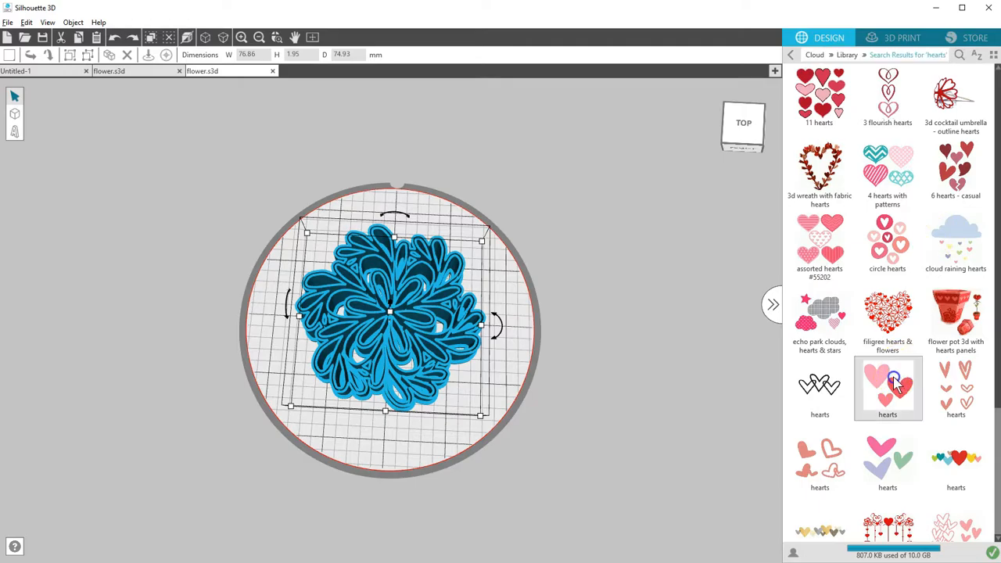
{"action": "double_click", "coordinate": [895, 381]}
{"action": "left_click", "coordinate": [519, 277]}
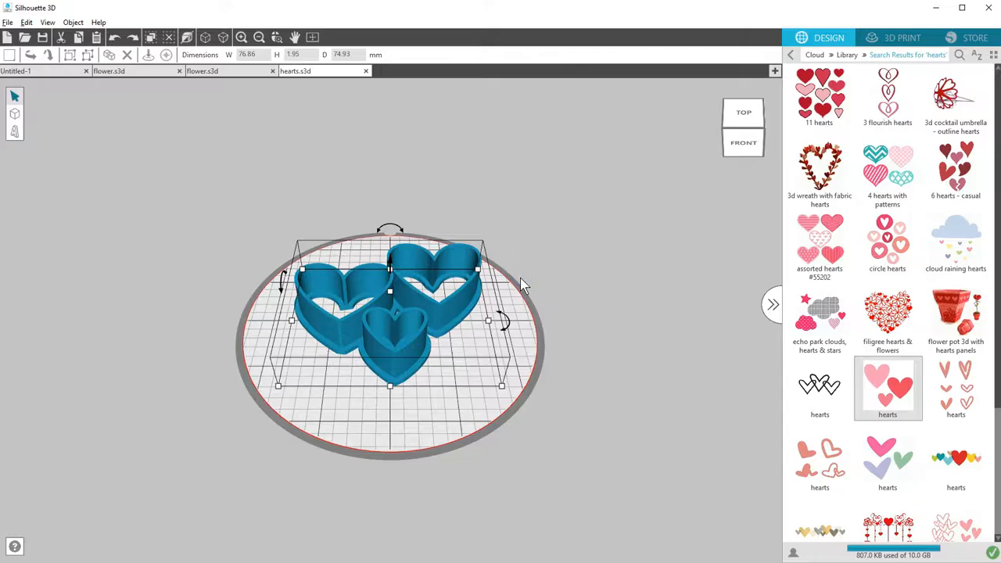
{"action": "mouse_move", "coordinate": [529, 268]}
{"action": "left_mouse_down"}
{"action": "mouse_move", "coordinate": [532, 284]}
{"action": "mouse_move", "coordinate": [521, 127]}
{"action": "mouse_move", "coordinate": [390, 139]}
{"action": "mouse_move", "coordinate": [464, 242]}
{"action": "mouse_move", "coordinate": [521, 268]}
{"action": "mouse_move", "coordinate": [522, 283]}
{"action": "left_mouse_up"}
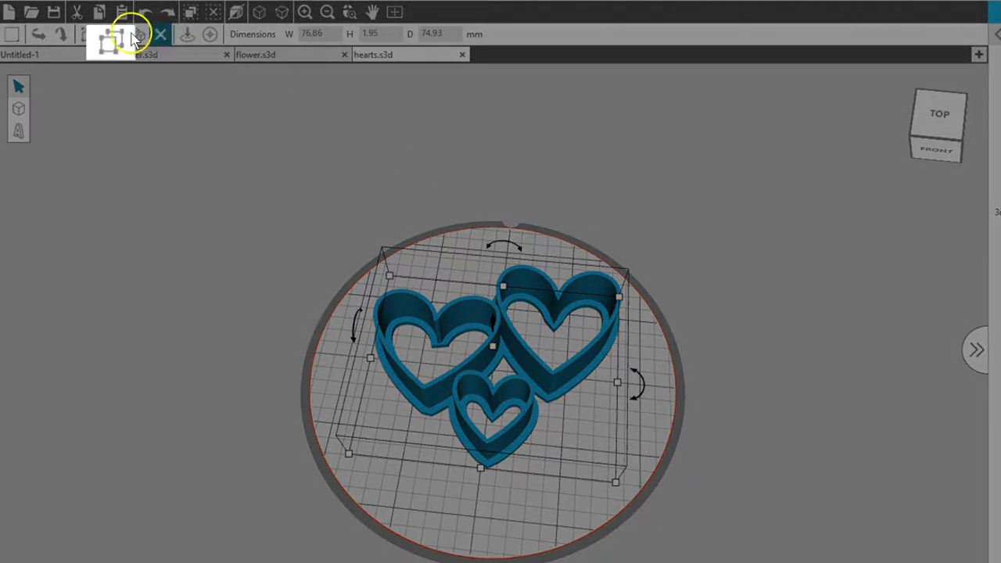
Ungroup the hearts cookie cutter into separate parts and clear the selection
{"action": "left_click", "coordinate": [109, 40]}
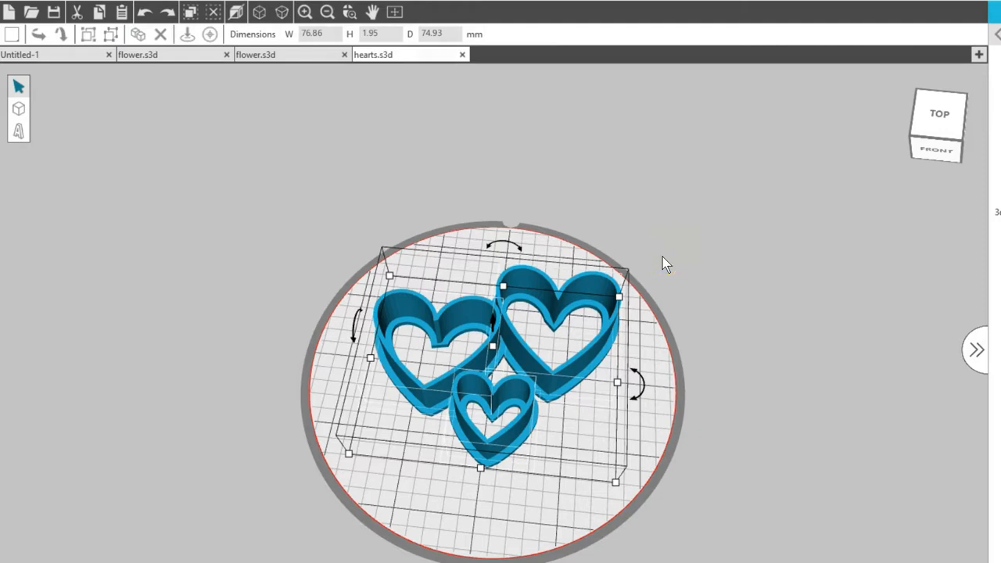
{"action": "left_click", "coordinate": [662, 260]}
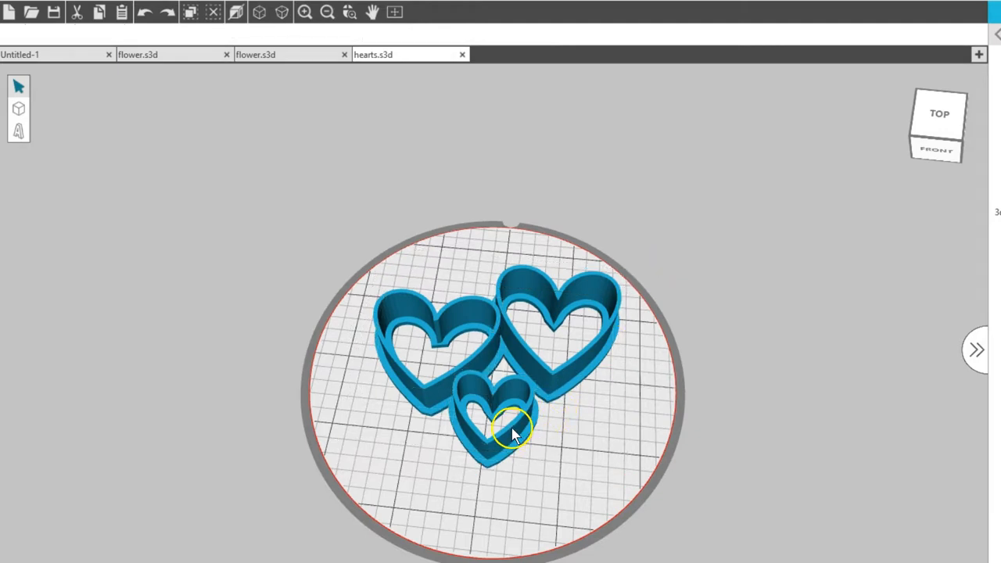
Try pulling the small heart's cutter wall and flat base away from the other hearts, and undo both moves
{"action": "left_click_drag", "start_coordinate": [512, 434], "coordinate": [571, 461]}
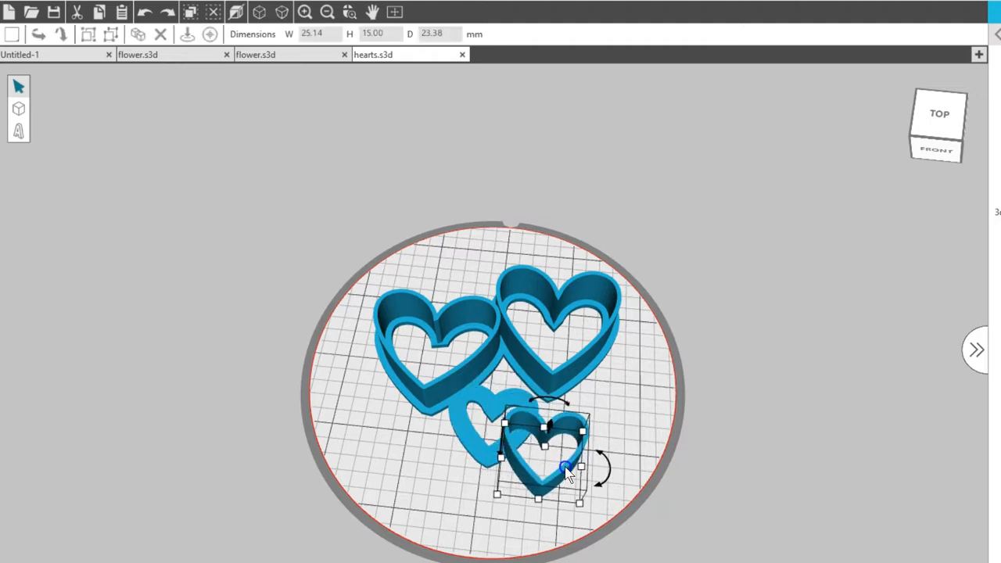
{"action": "left_click", "coordinate": [479, 469]}
{"action": "left_click_drag", "start_coordinate": [479, 479], "coordinate": [471, 519]}
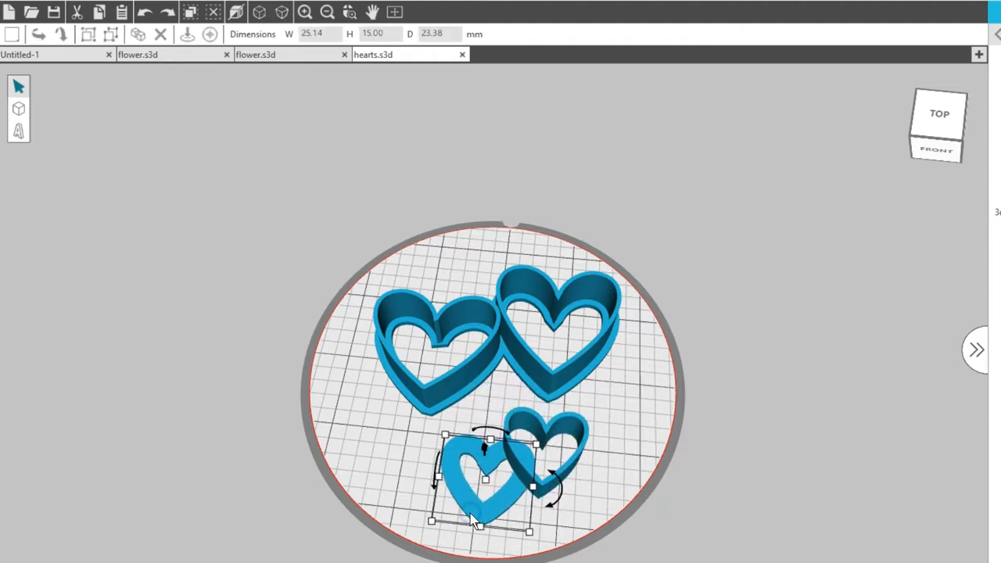
{"action": "left_click", "coordinate": [144, 12]}
{"action": "left_click", "coordinate": [144, 12]}
Group the wall and base of the left heart cutter together, and do the same for the small heart cutter
{"action": "left_click_drag", "start_coordinate": [334, 250], "coordinate": [513, 430]}
{"action": "left_click", "coordinate": [88, 35]}
{"action": "left_click", "coordinate": [599, 464]}
{"action": "left_click_drag", "start_coordinate": [576, 509], "coordinate": [437, 356]}
{"action": "left_click", "coordinate": [89, 36]}
{"action": "left_click", "coordinate": [588, 461]}
Move the small heart cutter and the right heart cutter away from the left one on the build plate
{"action": "left_click_drag", "start_coordinate": [501, 450], "coordinate": [522, 483]}
{"action": "left_click", "coordinate": [576, 380]}
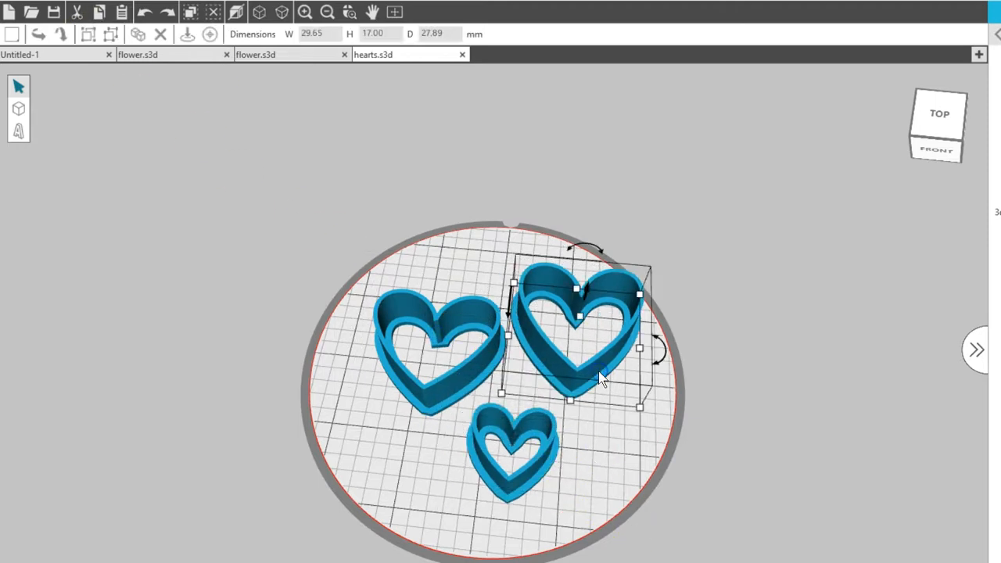
Delete the left heart cutter and the small heart cutter from the build plate
{"action": "left_click", "coordinate": [478, 382]}
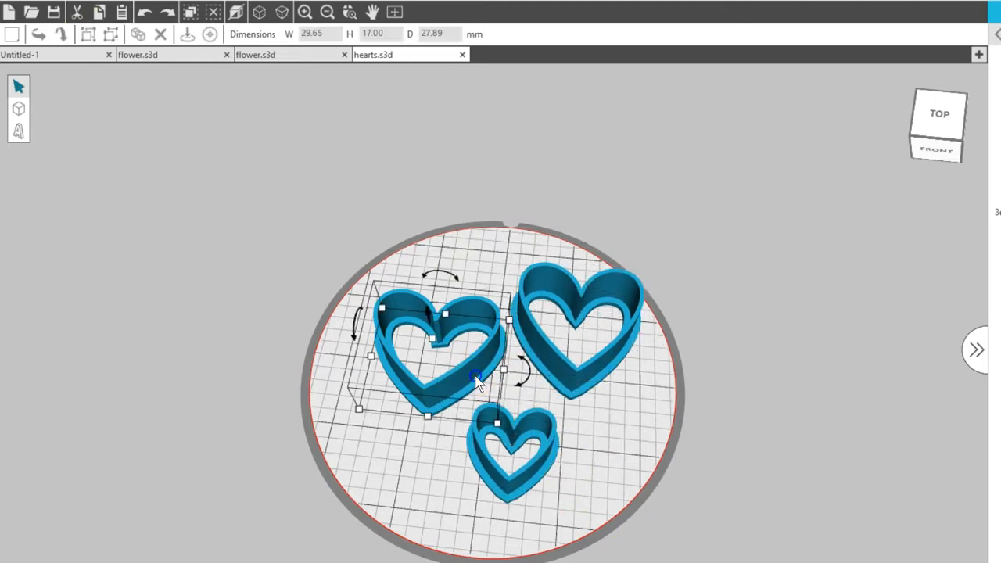
{"action": "key", "text": "Delete"}
{"action": "left_click", "coordinate": [475, 443]}
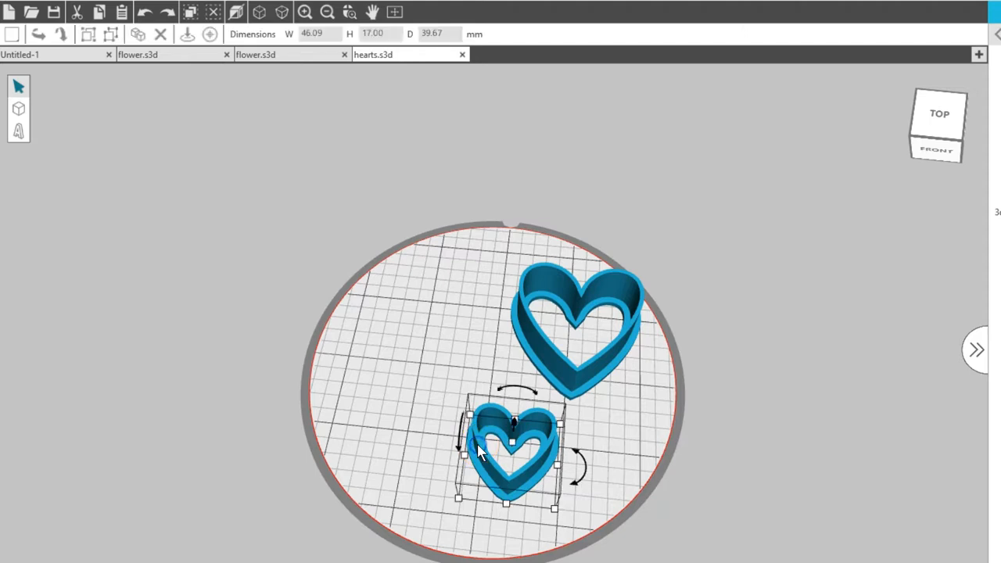
{"action": "key", "text": "Delete"}
Enlarge the remaining heart cutter and position it around the centre of the build plate
{"action": "left_click_drag", "start_coordinate": [555, 364], "coordinate": [471, 400]}
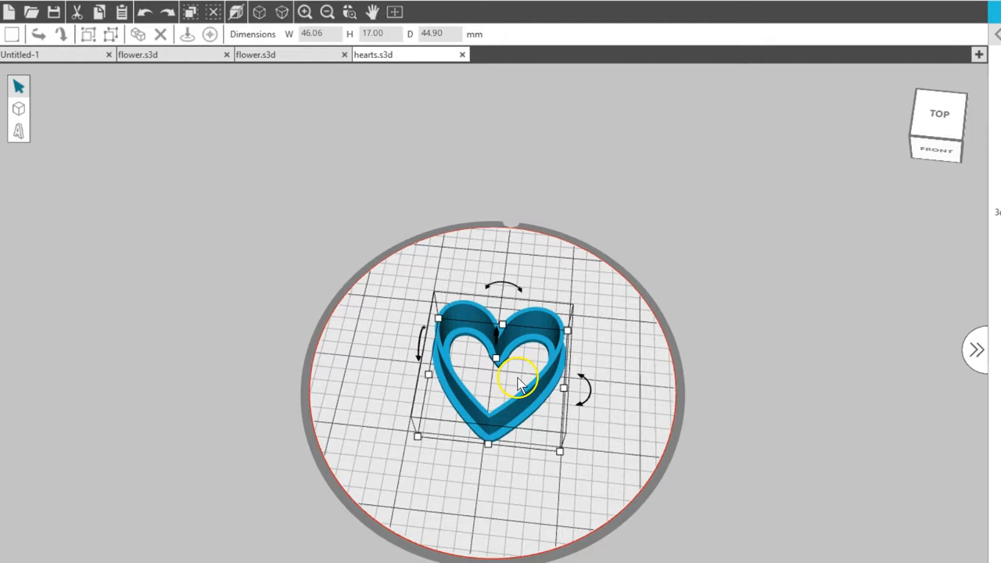
{"action": "left_click_drag", "start_coordinate": [573, 334], "coordinate": [640, 291]}
{"action": "left_click_drag", "start_coordinate": [580, 388], "coordinate": [542, 404]}
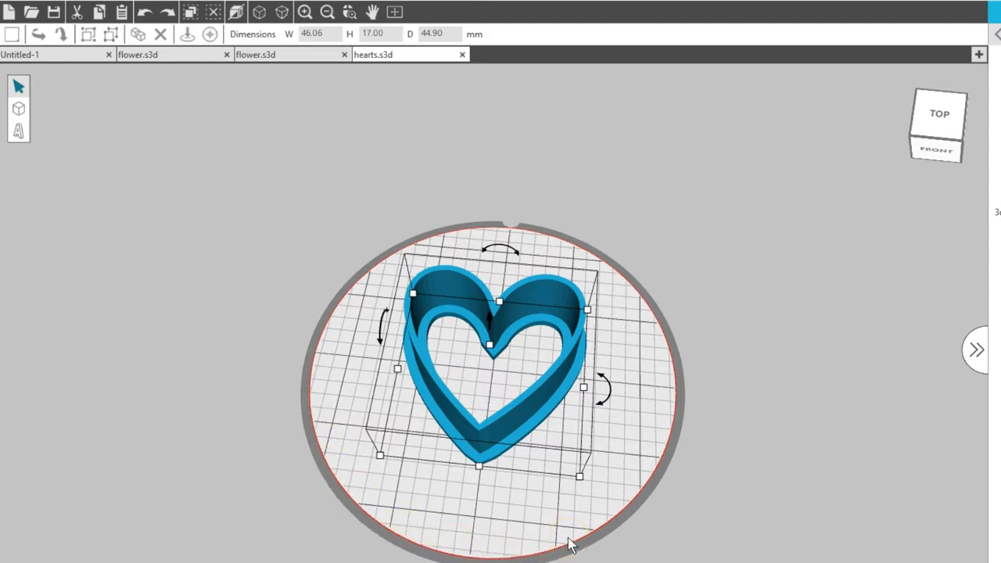
Import the black multi-petal flower from the library's Flowers folder as a Jewellery Box and view it at an angle
{"action": "left_click", "coordinate": [919, 50]}
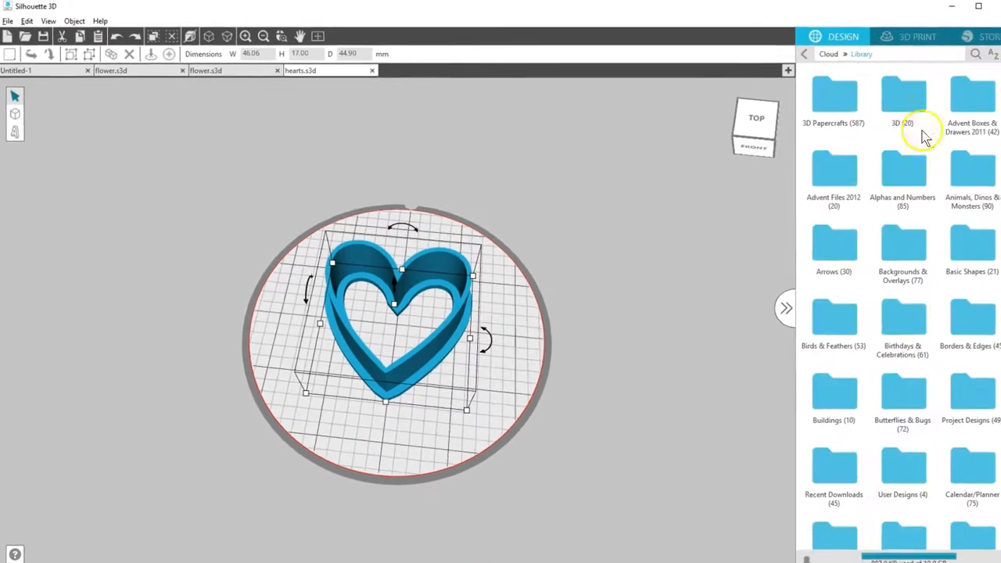
{"action": "scroll", "coordinate": [899, 391], "scroll_direction": "down", "scroll_amount": 3}
{"action": "left_click", "coordinate": [893, 472]}
{"action": "left_click_drag", "start_coordinate": [997, 86], "coordinate": [991, 348]}
{"action": "left_click", "coordinate": [819, 250]}
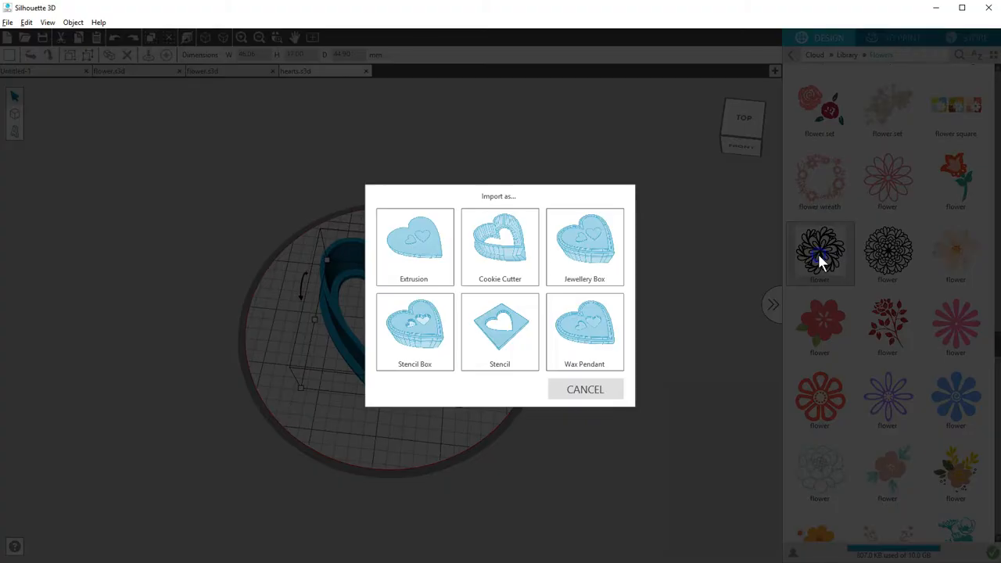
{"action": "left_click", "coordinate": [573, 268]}
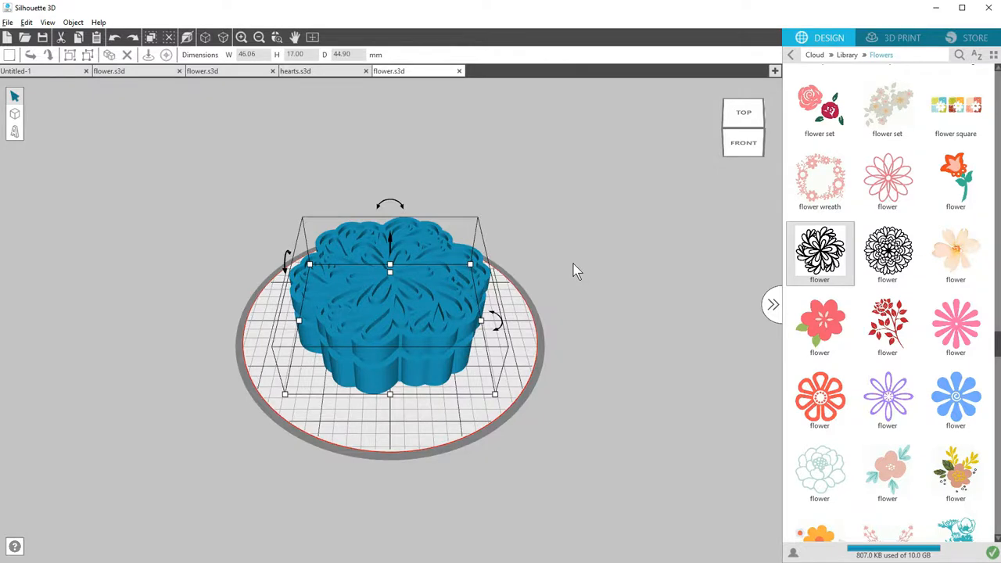
{"action": "right_click_drag", "start_coordinate": [573, 270], "coordinate": [567, 230]}
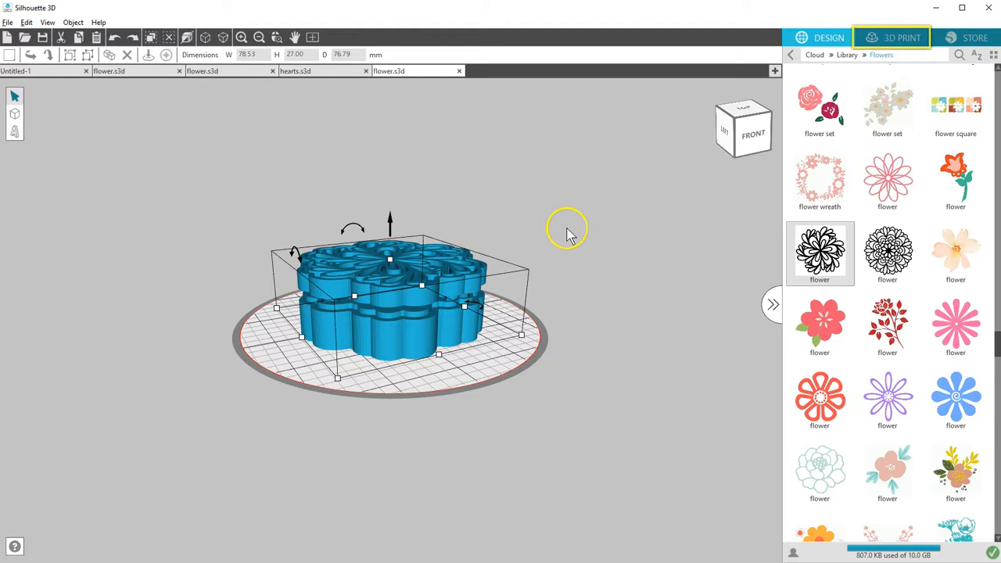
Preview the sliced 3D prints of the jewellery box's base and lid, and return to the design view
{"action": "left_click", "coordinate": [908, 37]}
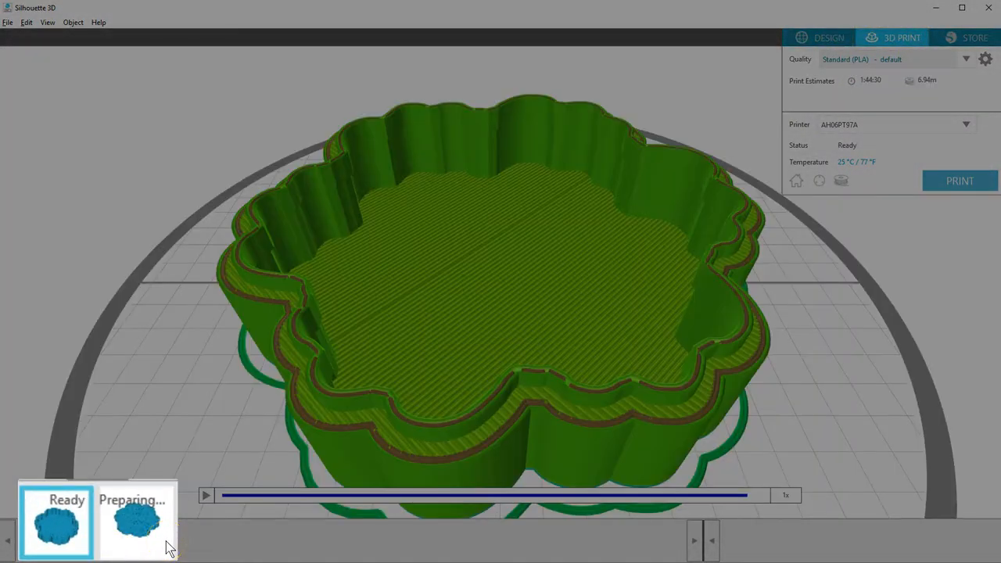
{"action": "left_click", "coordinate": [166, 544]}
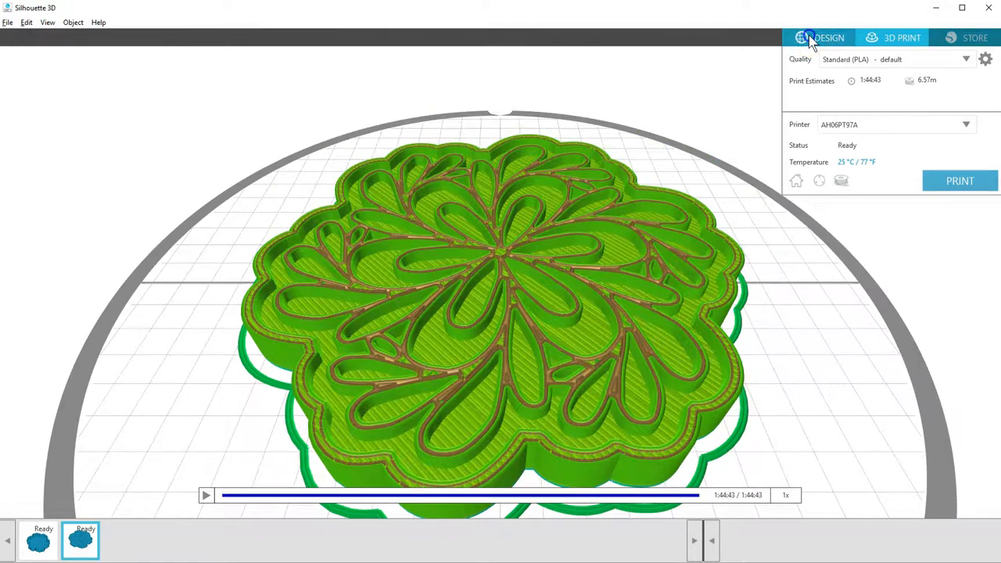
{"action": "left_click", "coordinate": [811, 39]}
{"action": "left_click_drag", "start_coordinate": [535, 208], "coordinate": [533, 233]}
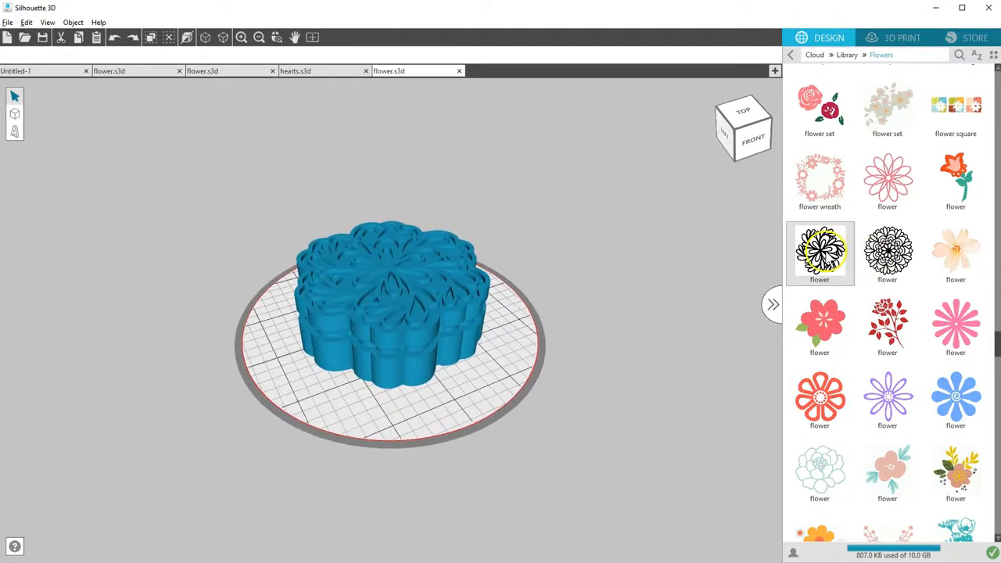
Import the same black flower design as a Stencil Box and view it from above
{"action": "double_click", "coordinate": [818, 250]}
{"action": "left_click", "coordinate": [407, 339]}
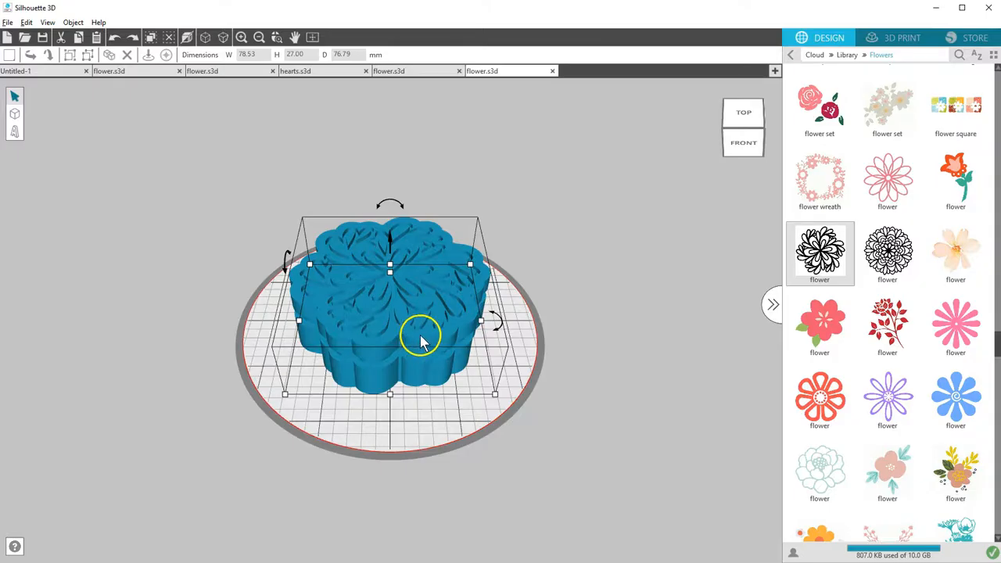
{"action": "left_click_drag", "start_coordinate": [543, 230], "coordinate": [544, 251]}
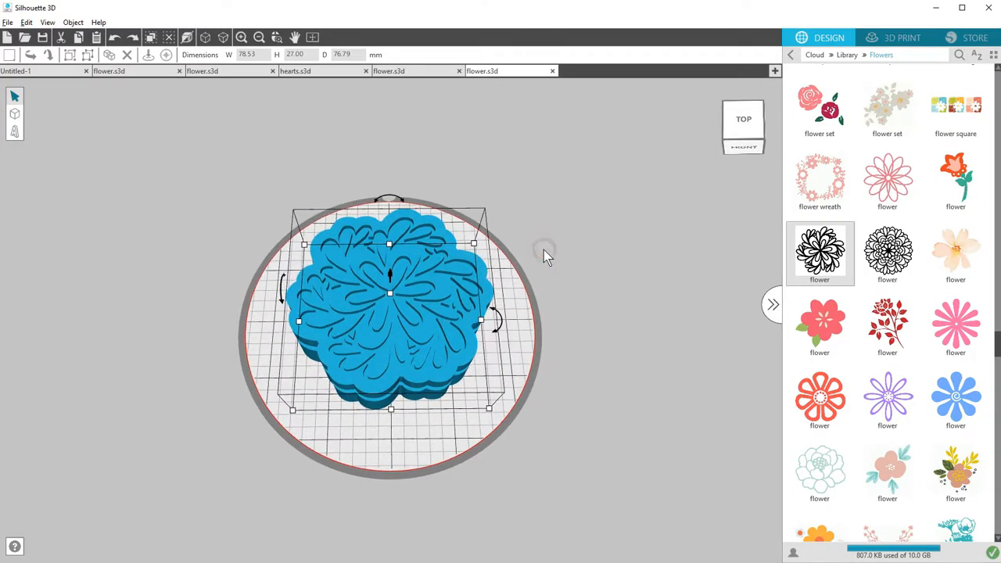
Compare the lids of the flower jewellery box and the flower stencil box from above
{"action": "left_click", "coordinate": [414, 72]}
{"action": "left_click_drag", "start_coordinate": [449, 131], "coordinate": [472, 185]}
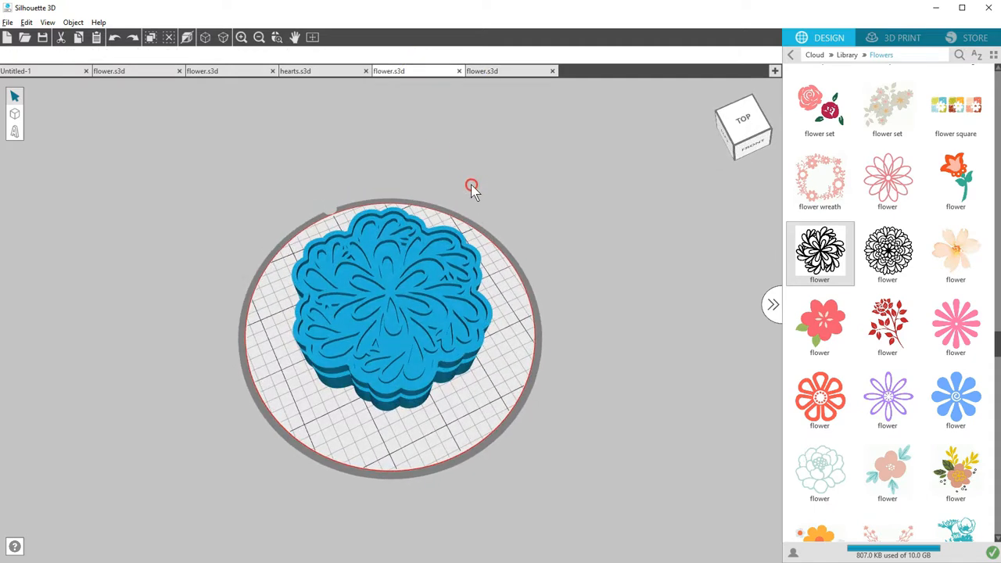
{"action": "left_click", "coordinate": [505, 71]}
{"action": "left_click", "coordinate": [427, 72]}
{"action": "left_click", "coordinate": [481, 72]}
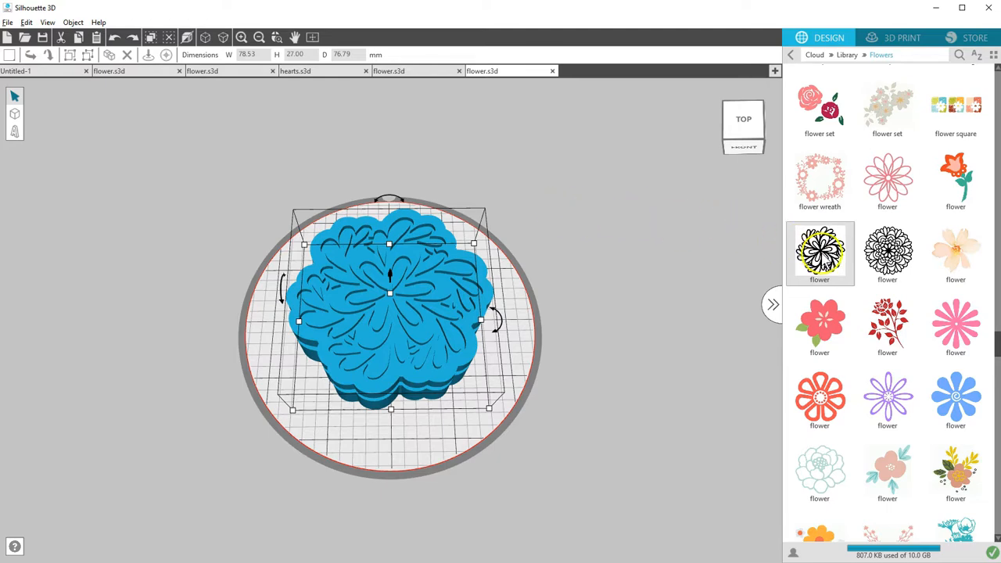
Import the same black flower design as a flat Stencil and view it from above
{"action": "double_click", "coordinate": [821, 254]}
{"action": "left_click", "coordinate": [513, 342]}
{"action": "right_click_drag", "start_coordinate": [534, 285], "coordinate": [534, 322]}
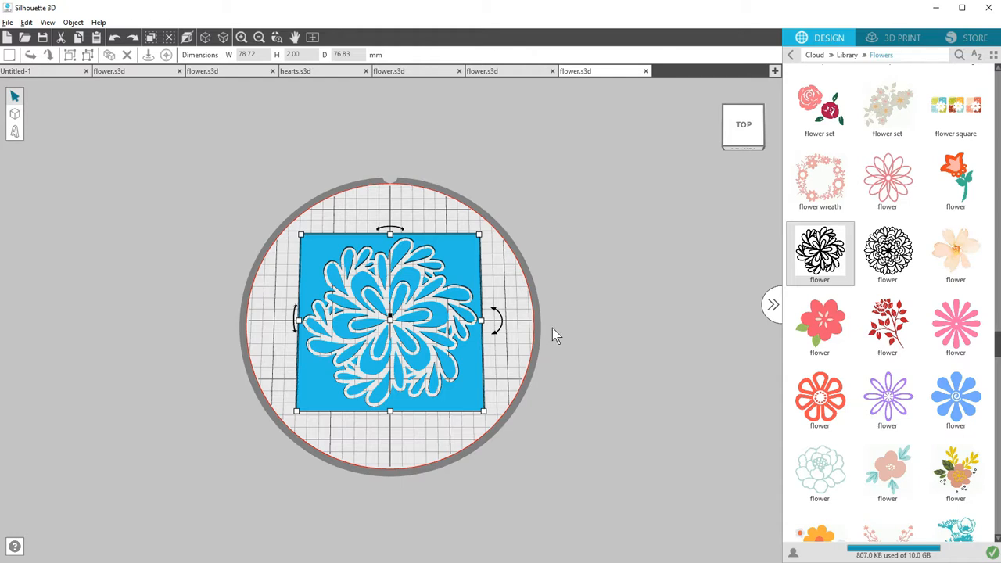
Search the library for hearts and import the design with three solid hearts as a Stencil
{"action": "left_click", "coordinate": [846, 55]}
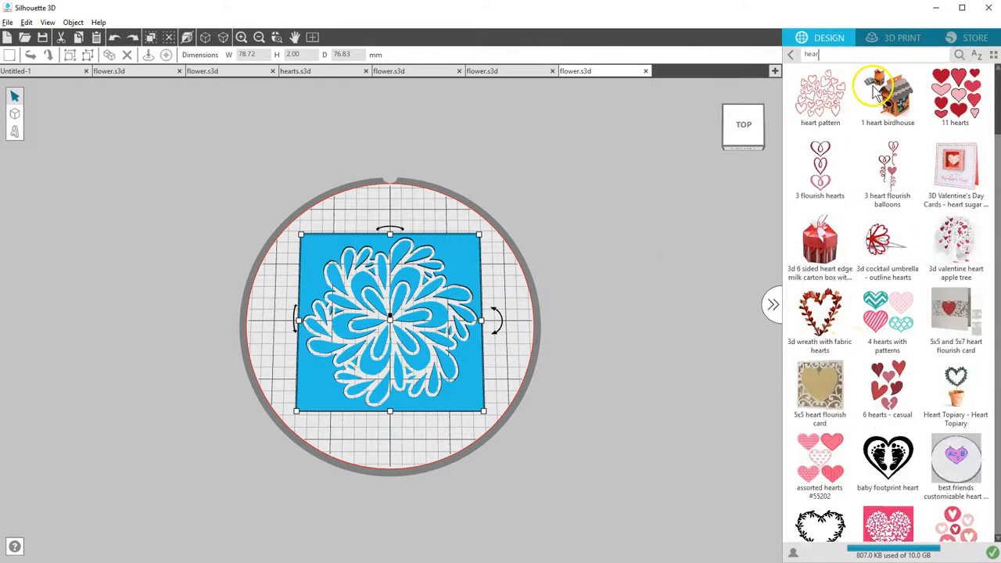
{"action": "double_click", "coordinate": [887, 383]}
{"action": "left_click", "coordinate": [496, 329]}
{"action": "right_click_drag", "start_coordinate": [551, 313], "coordinate": [550, 319]}
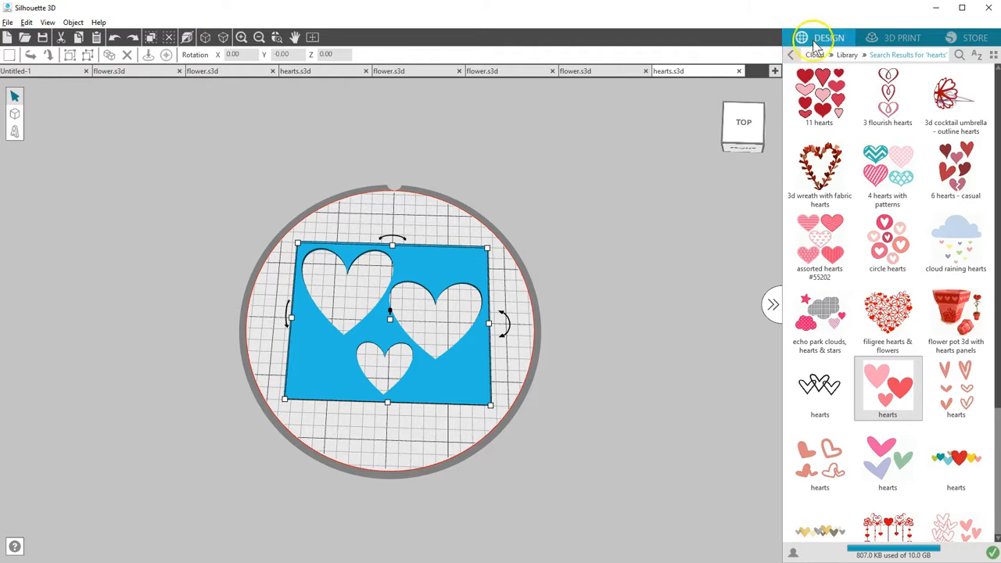
Search the library for "boy icons" and import that design as a Stencil
{"action": "left_click", "coordinate": [846, 55]}
{"action": "left_click", "coordinate": [959, 55]}
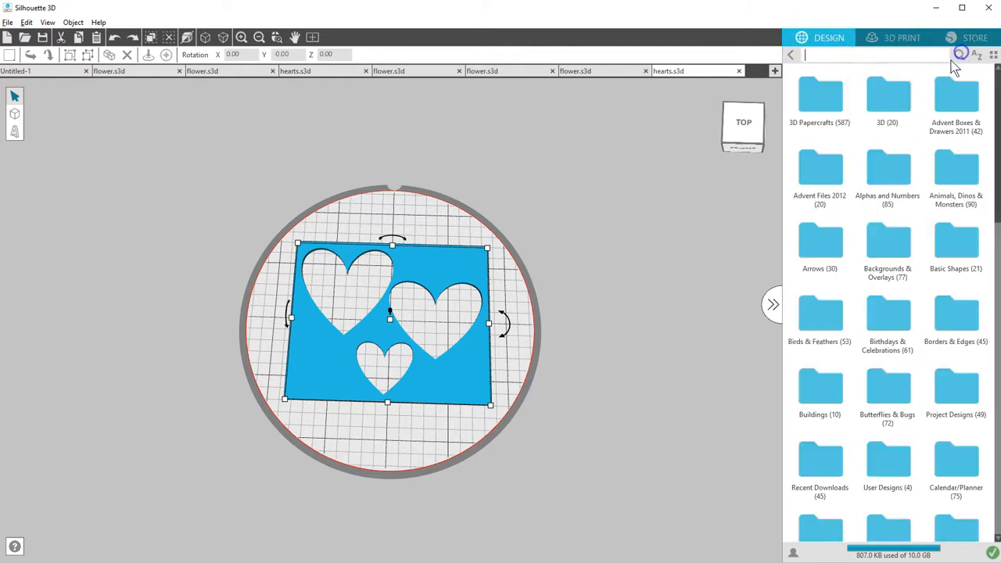
{"action": "type", "text": "boy icons"}
{"action": "key", "text": "Return"}
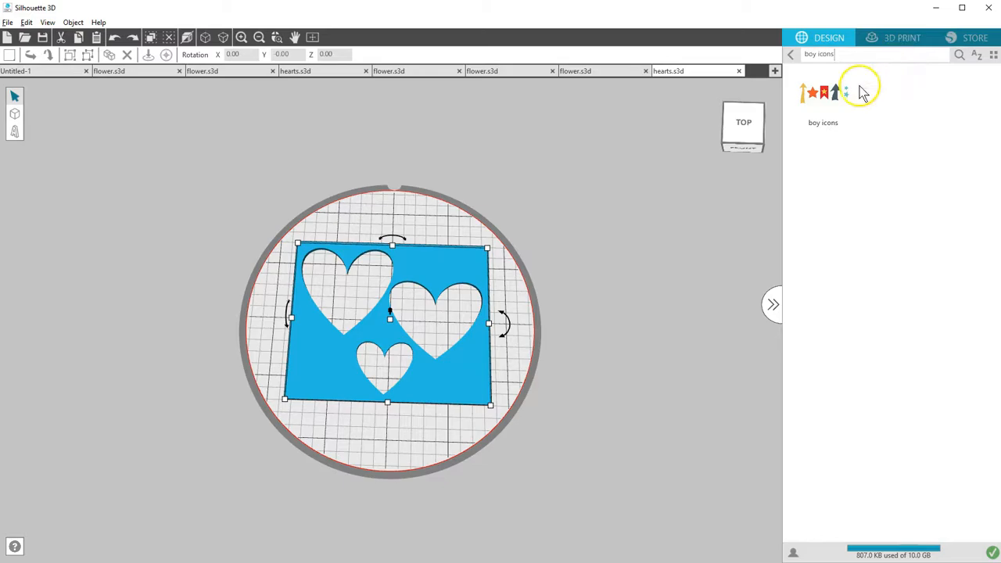
{"action": "double_click", "coordinate": [828, 94]}
{"action": "left_click", "coordinate": [500, 362]}
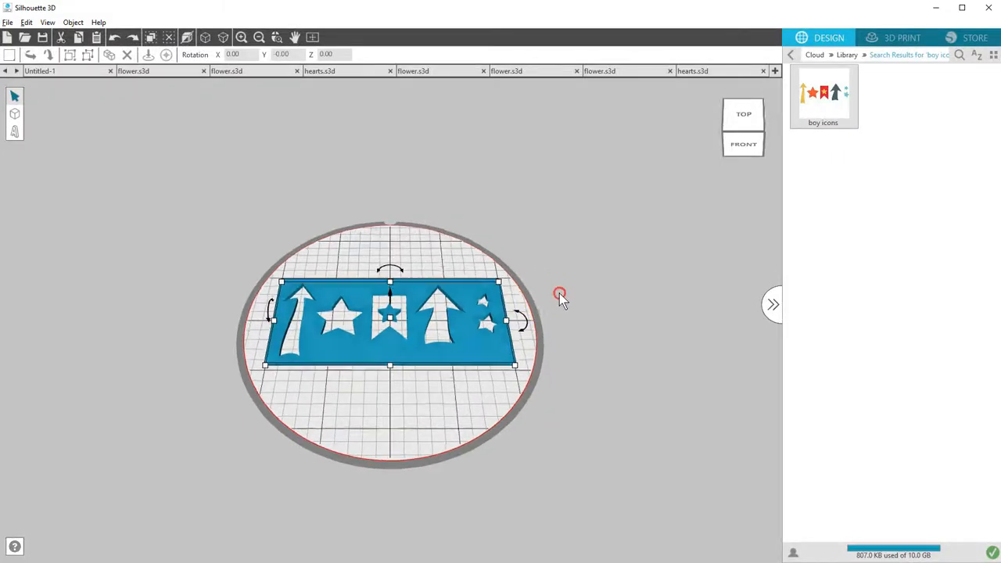
{"action": "right_click_drag", "start_coordinate": [559, 293], "coordinate": [558, 311]}
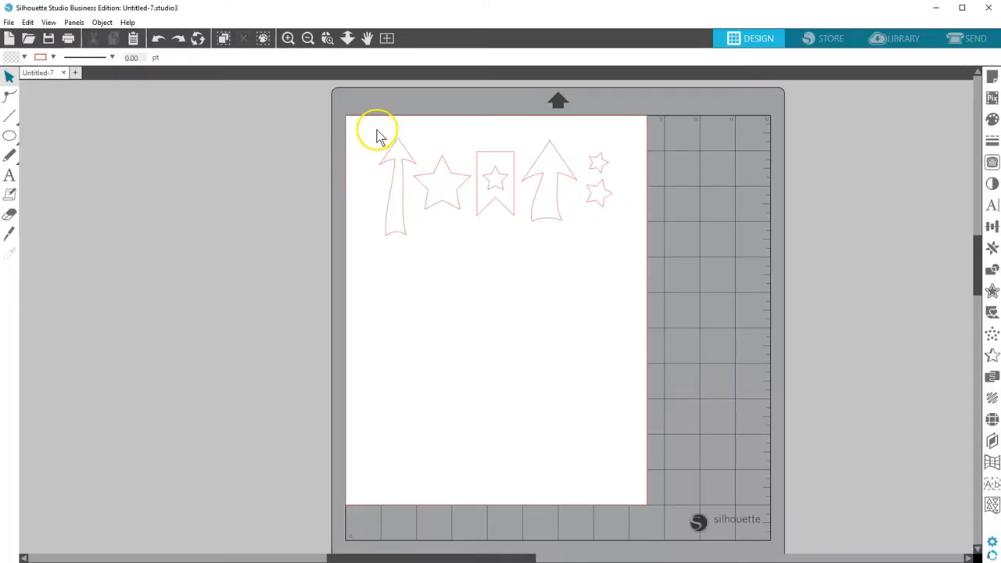
In Silhouette Studio, ungroup the boy icons design and delete the thin arrow, the large star and the banner with its star
{"action": "left_click", "coordinate": [387, 157]}
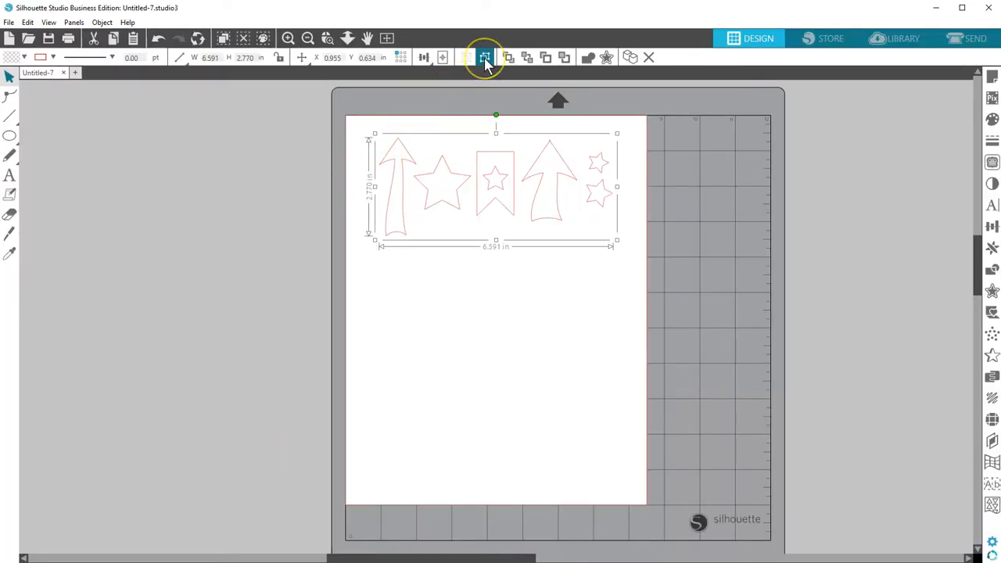
{"action": "left_click", "coordinate": [485, 59]}
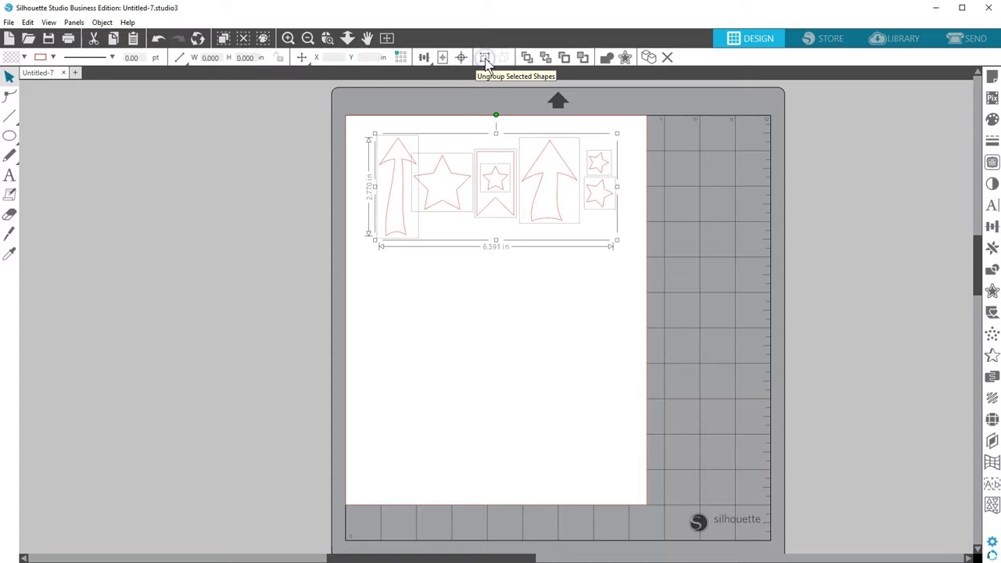
{"action": "left_click_drag", "start_coordinate": [357, 122], "coordinate": [500, 230]}
{"action": "key", "text": "Delete"}
Delete the two small stars and move the remaining wide arrow to the upper left of the page
{"action": "left_click_drag", "start_coordinate": [582, 141], "coordinate": [617, 227]}
{"action": "key", "text": "Delete"}
{"action": "left_click_drag", "start_coordinate": [547, 184], "coordinate": [398, 179]}
Save the arrow design to the hard drive as "arrow for 3D"
{"action": "left_click", "coordinate": [8, 21]}
{"action": "mouse_move", "coordinate": [34, 118]}
{"action": "left_click", "coordinate": [178, 118]}
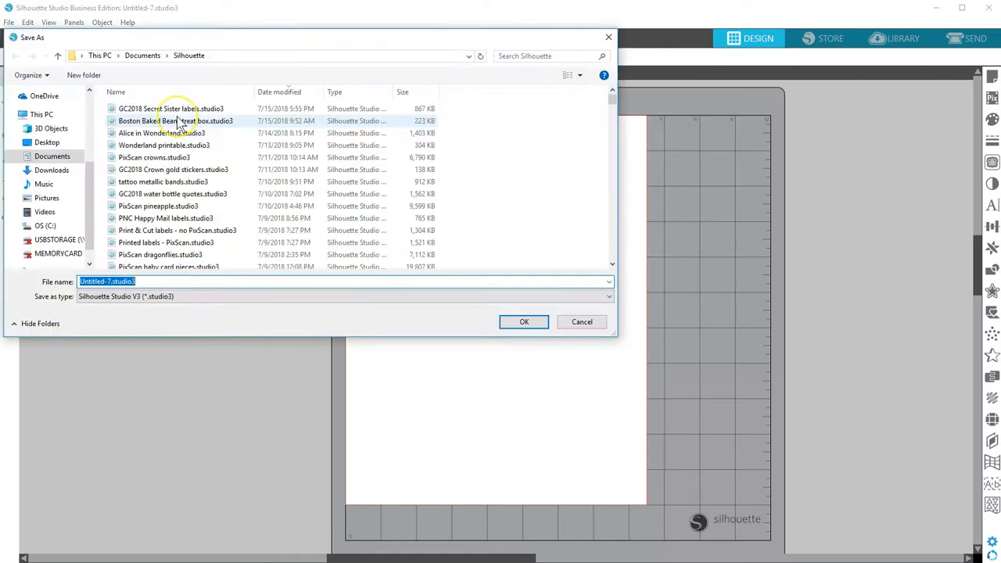
{"action": "type", "text": "arrow for 3D"}
{"action": "left_click", "coordinate": [523, 322]}
{"action": "left_click", "coordinate": [511, 344]}
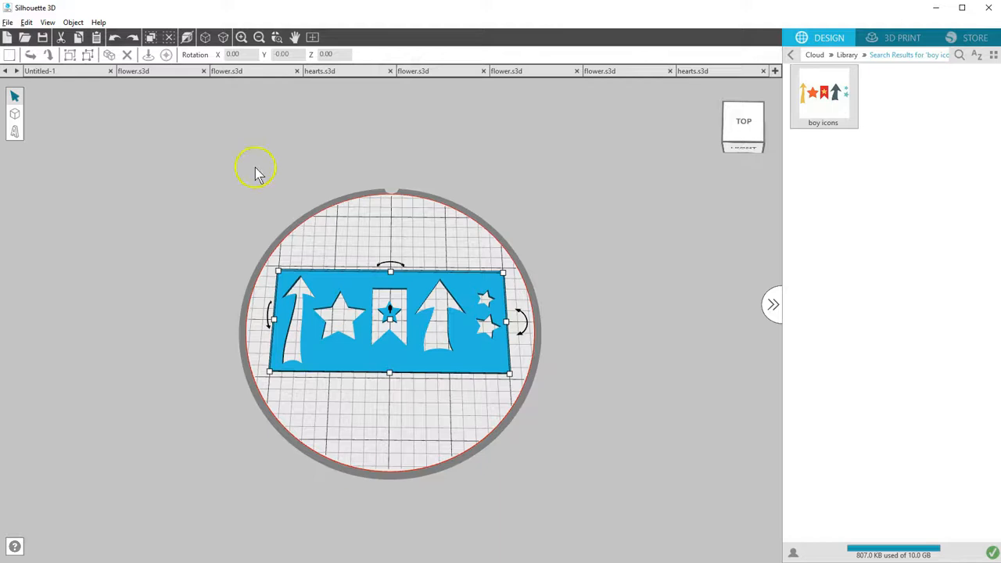
Switch to Silhouette 3D, open the saved arrow file and import it as a Stencil
{"action": "left_click", "coordinate": [25, 40]}
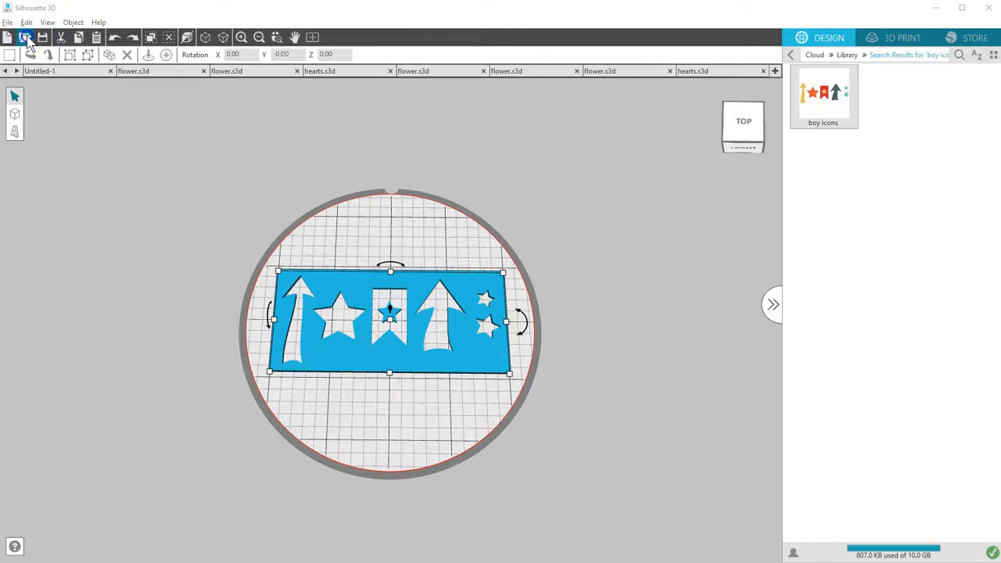
{"action": "left_click", "coordinate": [137, 109]}
{"action": "left_click", "coordinate": [280, 292]}
{"action": "left_click", "coordinate": [521, 341]}
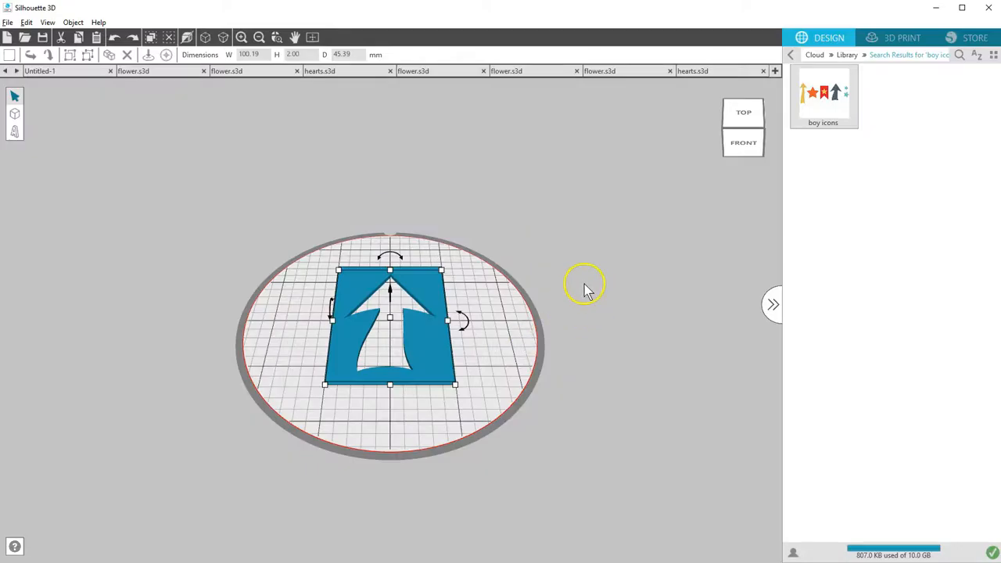
Import the black multi-petal flower from the library's Flowers folder as a Wax Pendant
{"action": "left_click", "coordinate": [847, 55]}
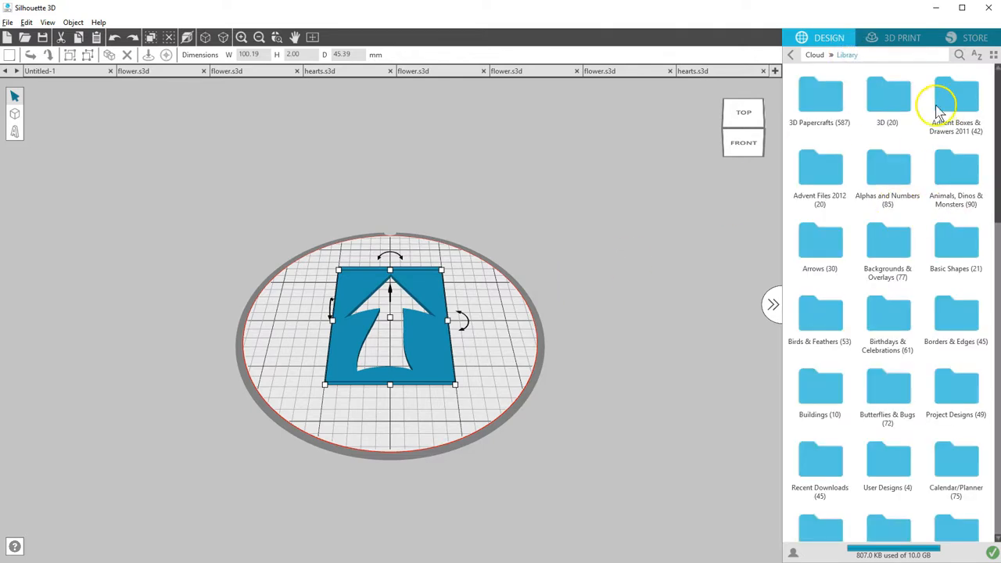
{"action": "scroll", "coordinate": [911, 86], "scroll_direction": "down", "scroll_amount": 5}
{"action": "left_click", "coordinate": [889, 234]}
{"action": "scroll", "coordinate": [969, 199], "scroll_direction": "down", "scroll_amount": 20}
{"action": "scroll", "coordinate": [911, 234], "scroll_direction": "up", "scroll_amount": 10}
{"action": "left_click", "coordinate": [819, 332]}
{"action": "left_click", "coordinate": [580, 334]}
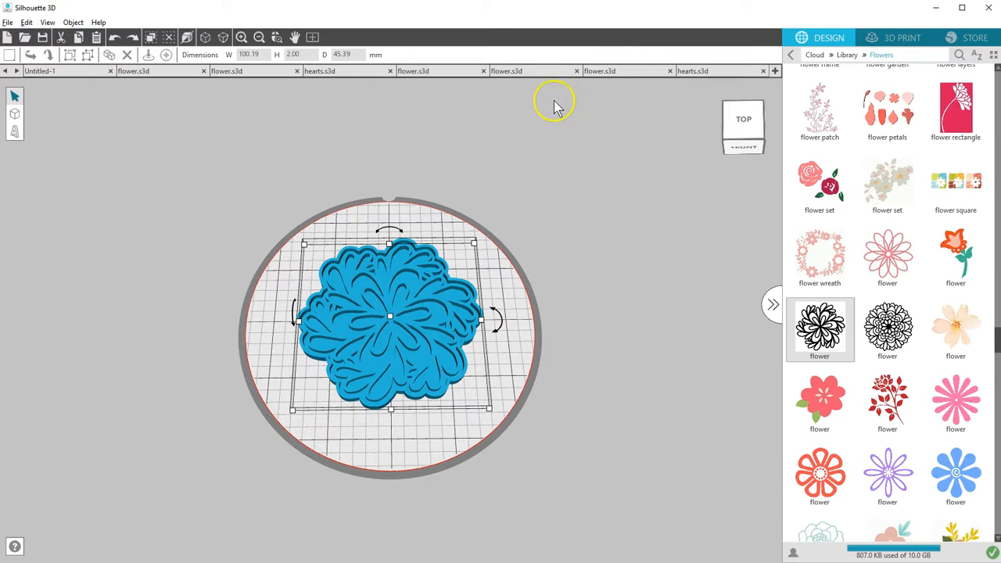
Examine the Save As options and the 3D print preparation for the wax pendant, and return to the design view
{"action": "left_click", "coordinate": [7, 22]}
{"action": "mouse_move", "coordinate": [70, 115]}
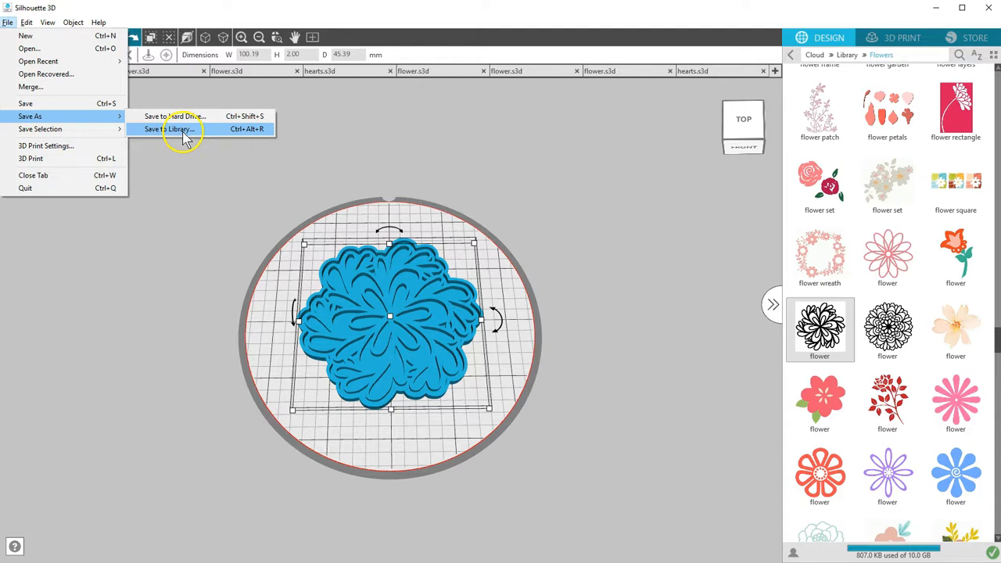
{"action": "left_click", "coordinate": [900, 37]}
{"action": "left_click", "coordinate": [900, 36]}
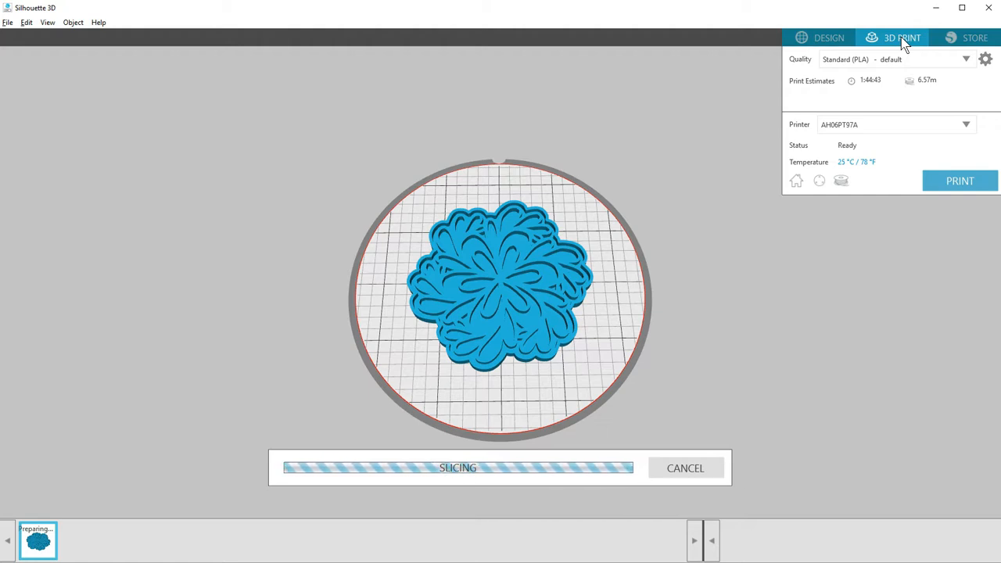
{"action": "left_click", "coordinate": [829, 38]}
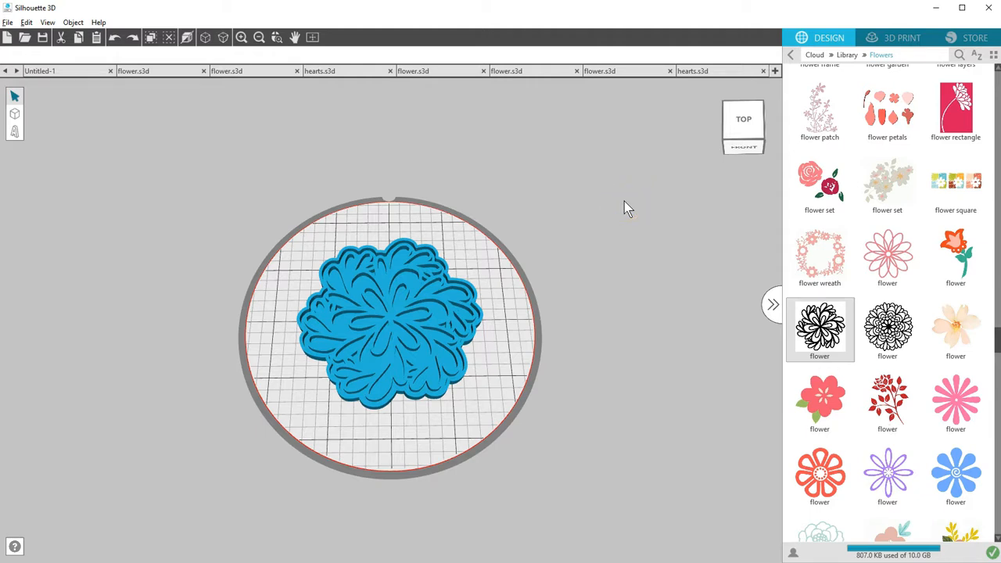
Review the open flower jewellery box and the single heart cookie cutter designs
{"action": "left_click", "coordinate": [438, 72]}
{"action": "left_click_drag", "start_coordinate": [559, 241], "coordinate": [566, 221]}
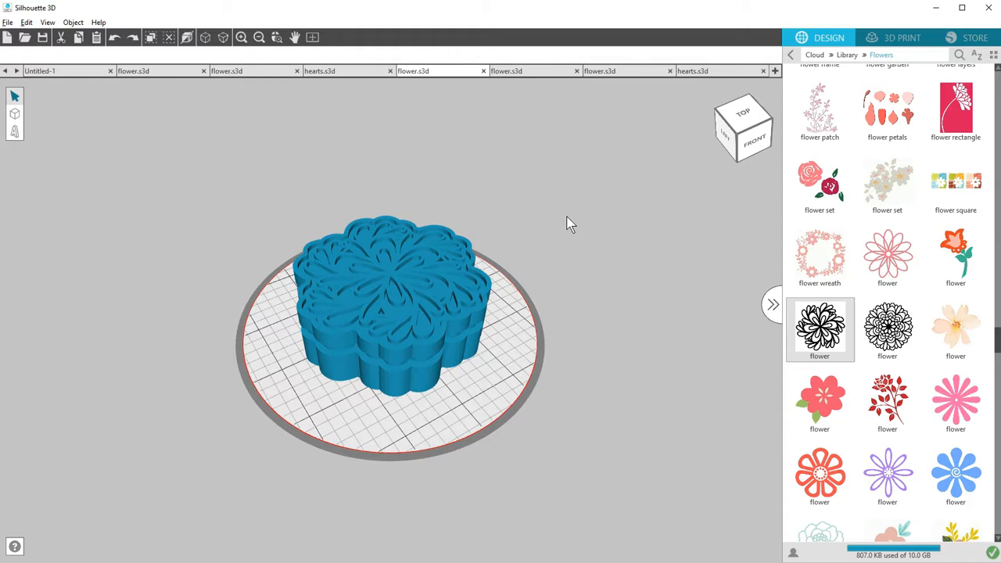
{"action": "left_click", "coordinate": [349, 72]}
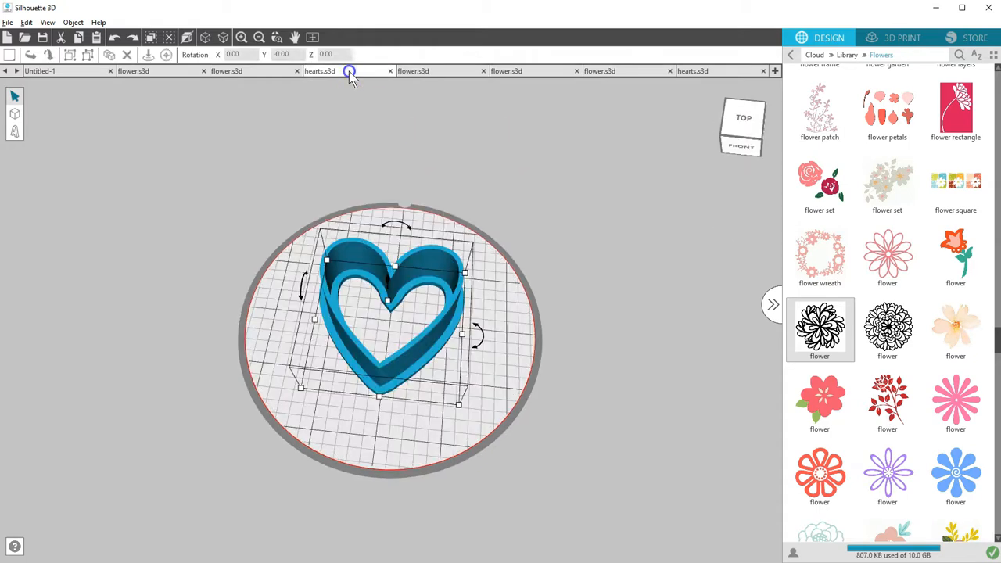